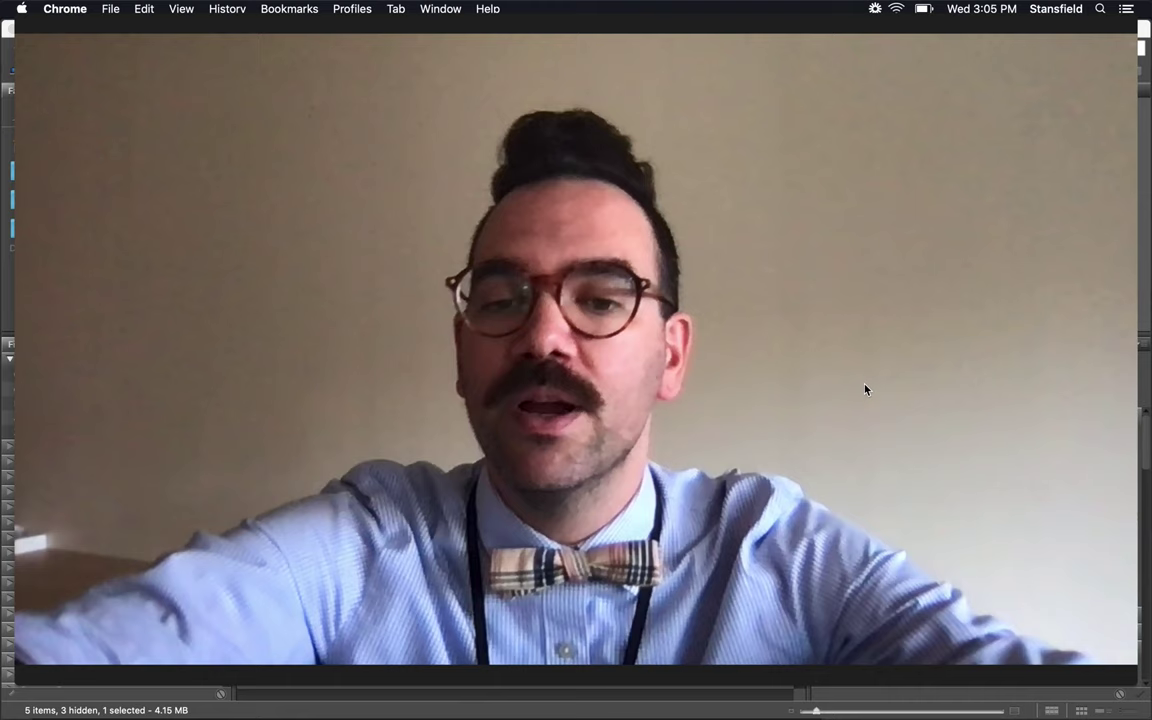
Open Stansfield_Toon_Example.jpg from the Downloads folder through File > Browse in Bridge.
left_click(548, 688)
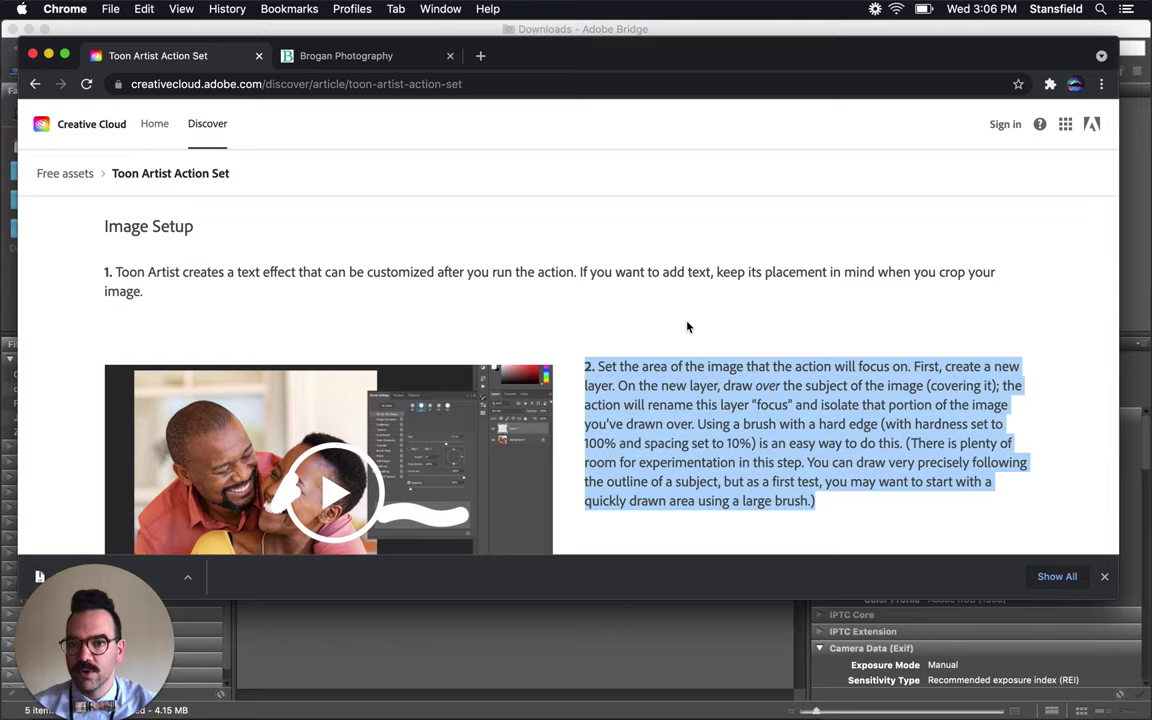
left_click(642, 626)
key("super+Tab")
key("super+Tab")
key("super+Tab")
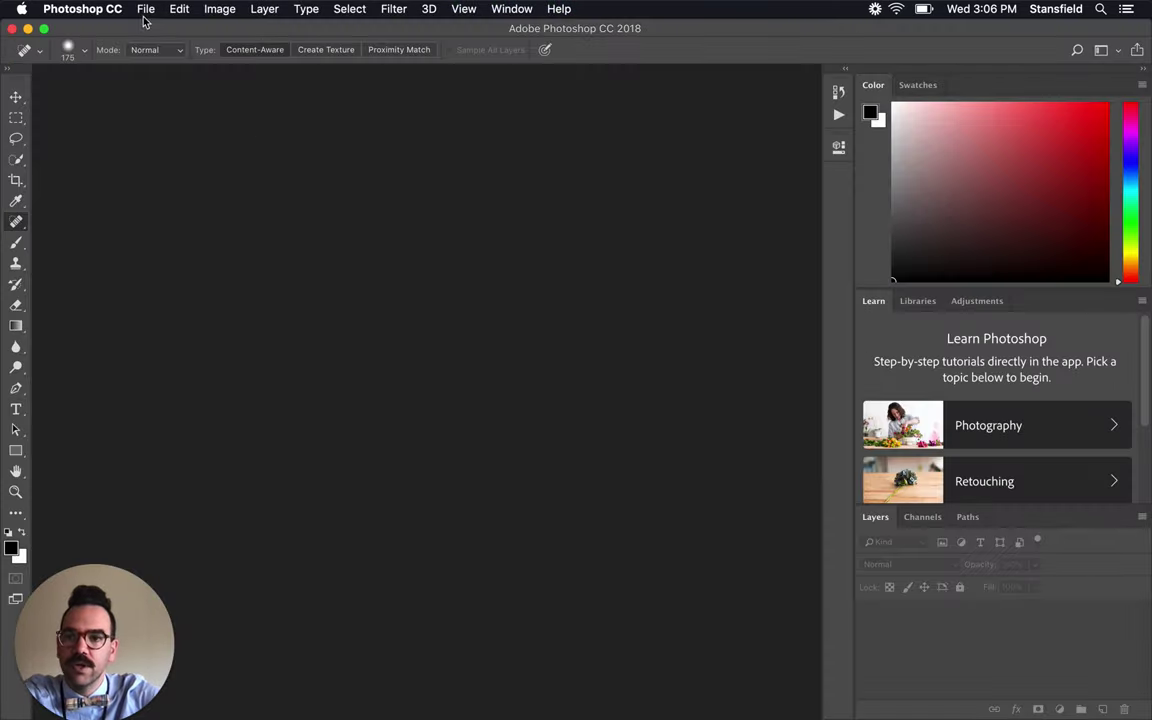
left_click(172, 9)
mouse_move(148, 9)
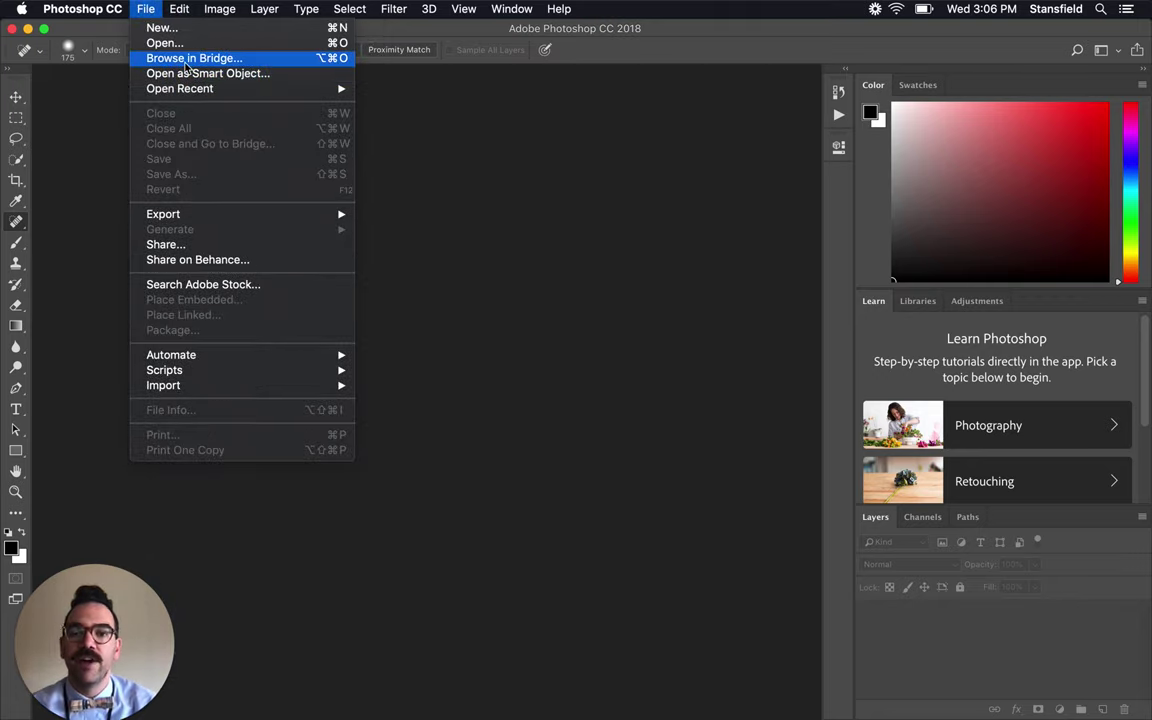
left_click(186, 62)
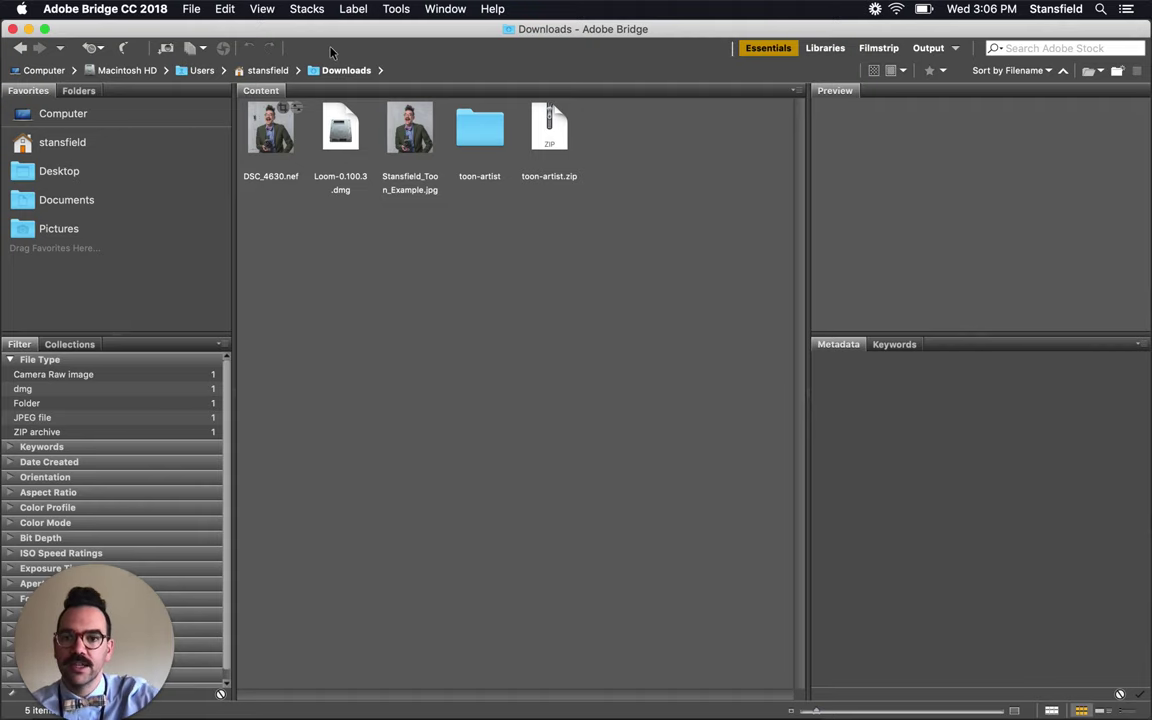
left_click(420, 143)
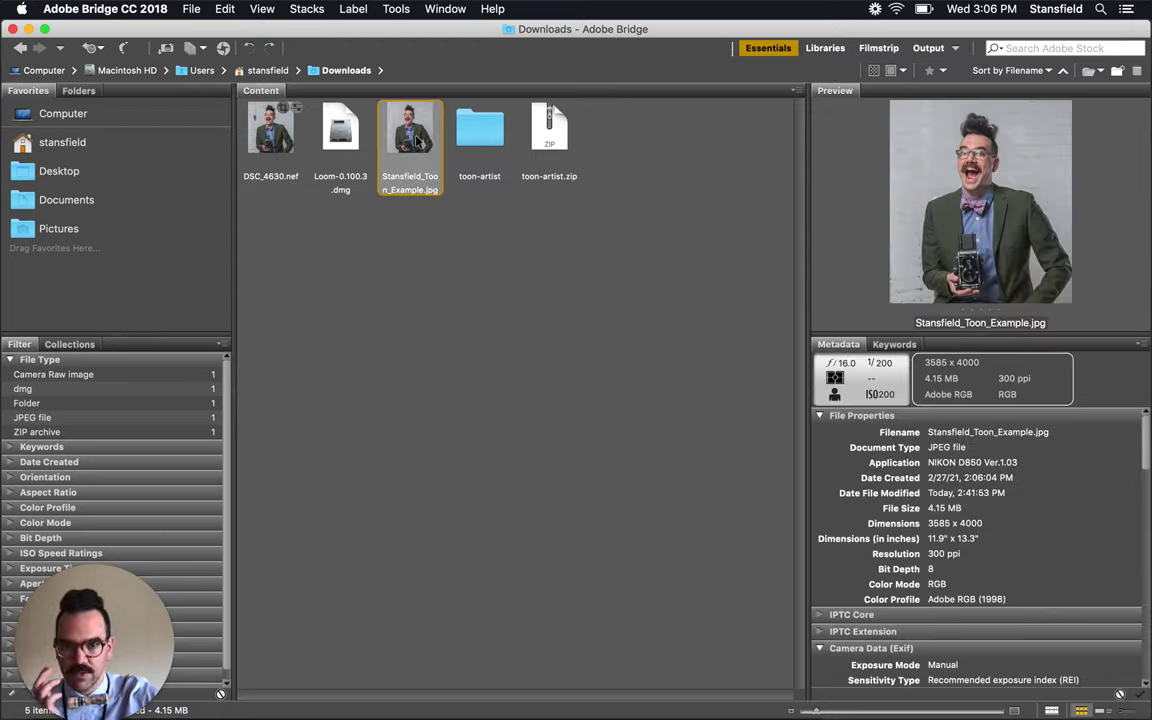
double_click(419, 141)
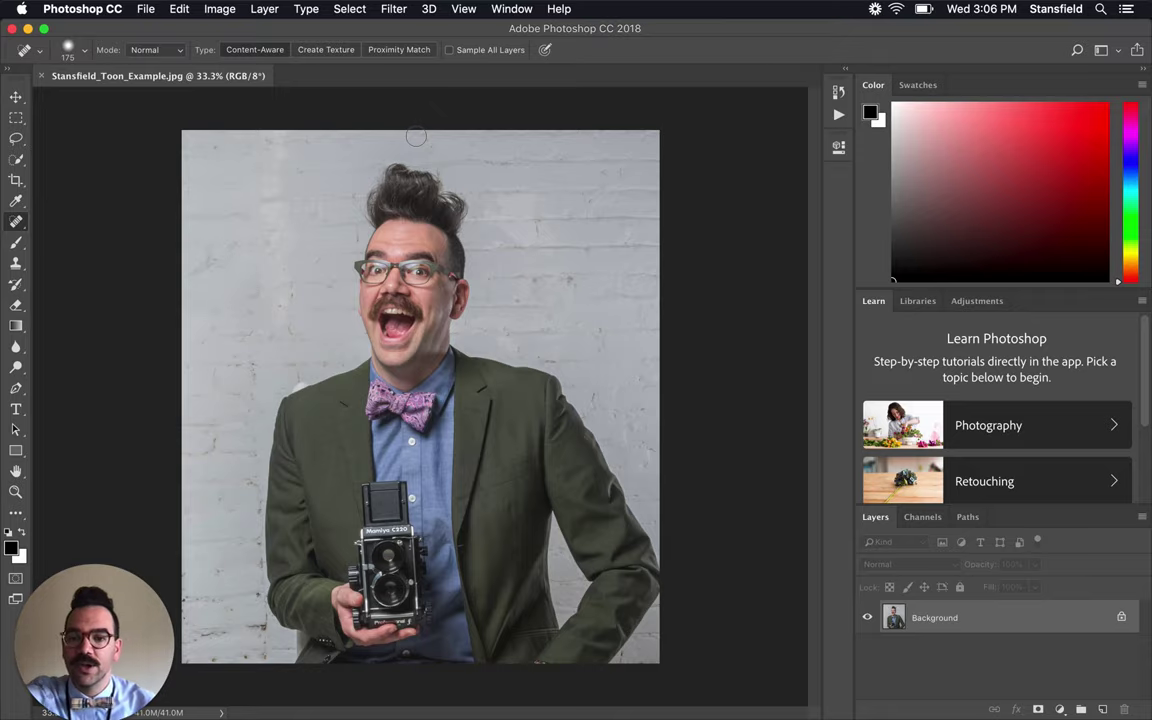
Close Chrome's Brogan Photography tab, leaving the Toon Artist article, and go back to Photoshop.
key("super+Tab")
key("super+Tab")
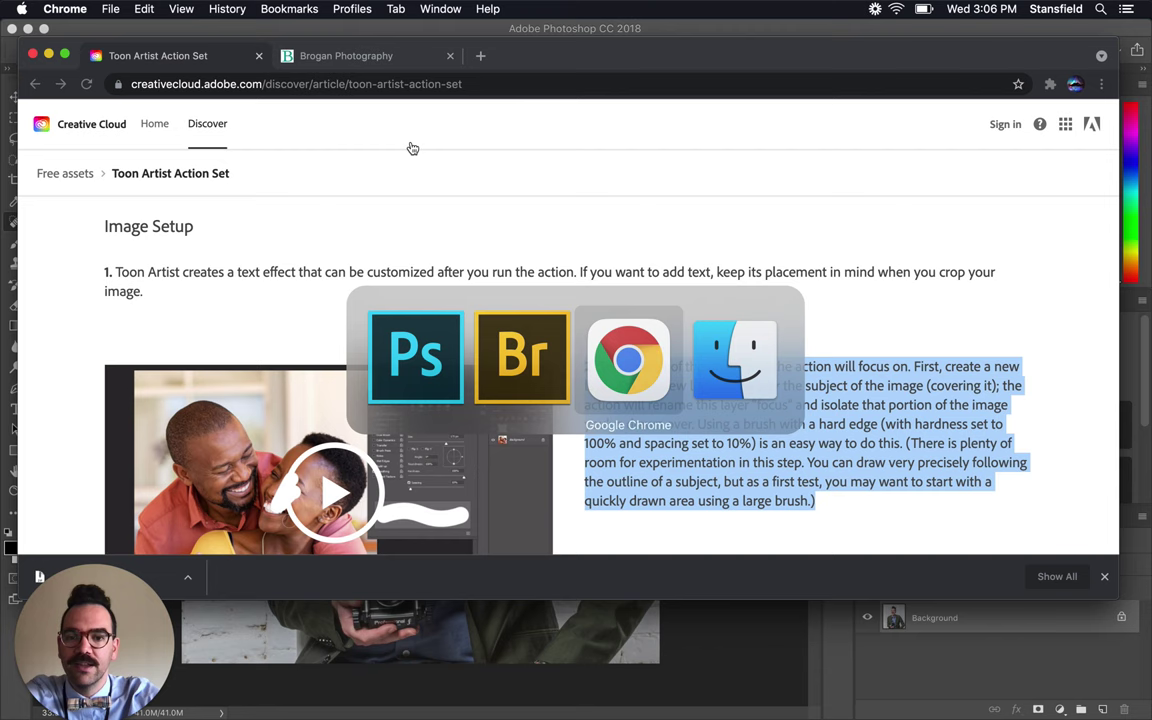
left_click(350, 58)
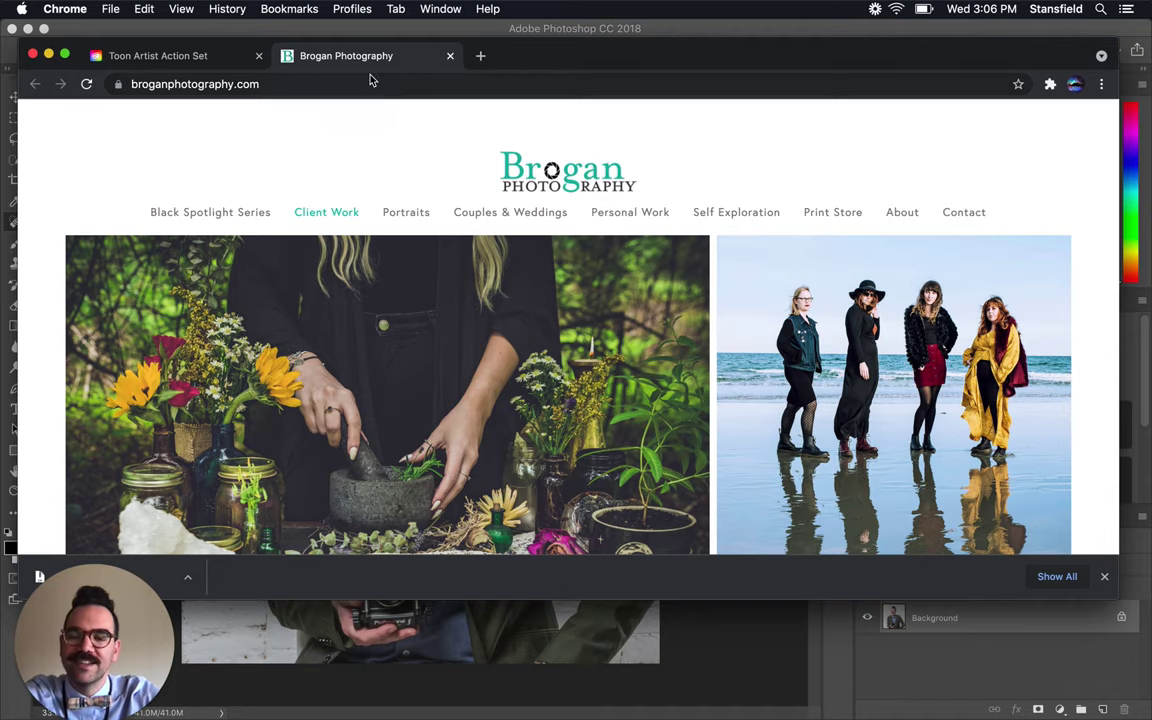
key("super+w")
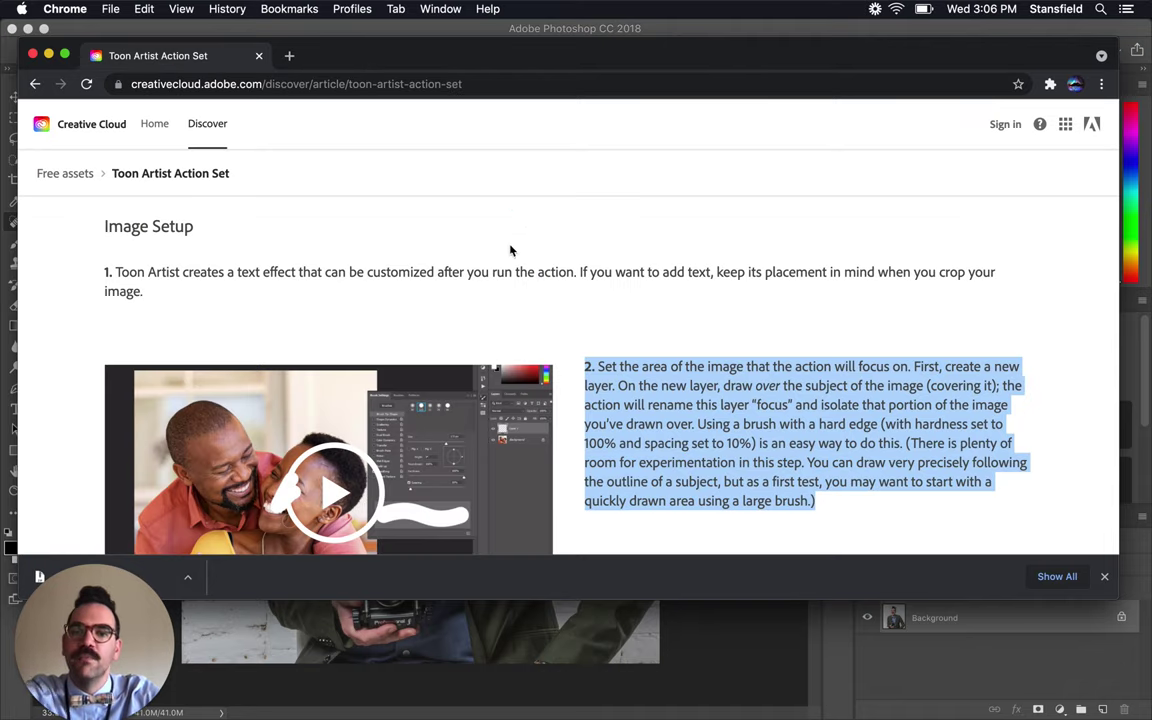
key("super+Tab")
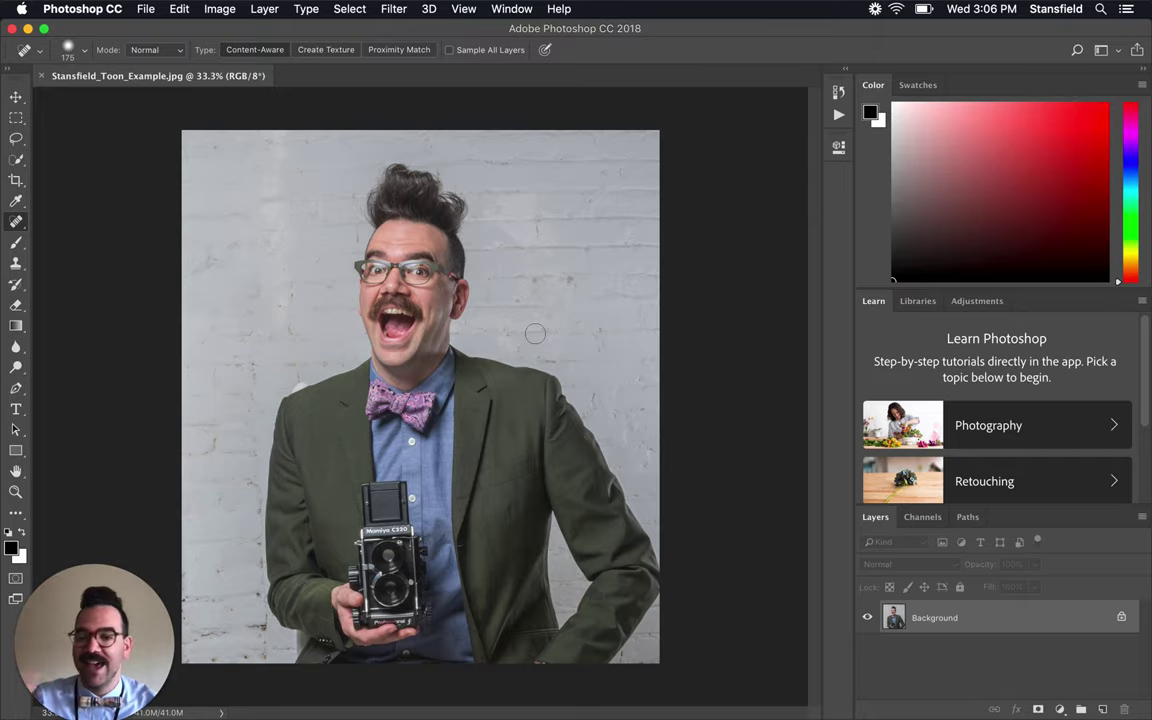
Bring Chrome forward showing step 2 of the Toon Artist article on the 'focus' layer.
key("super+Tab")
key("super+Tab")
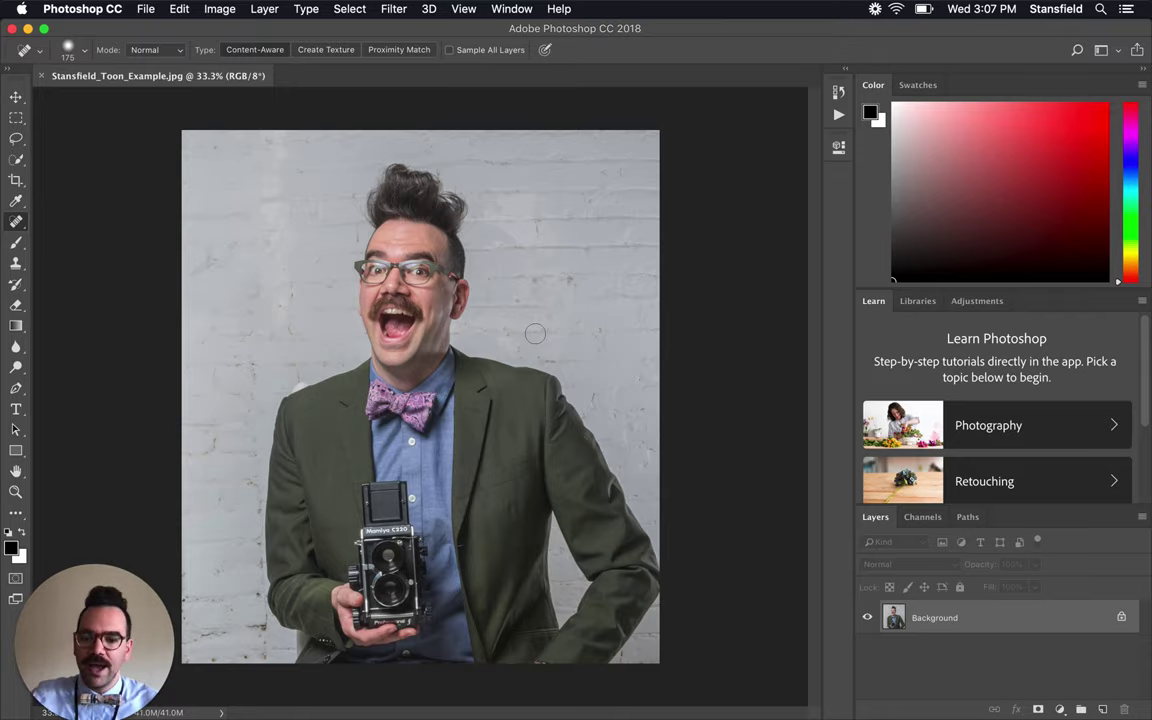
key("super+Tab")
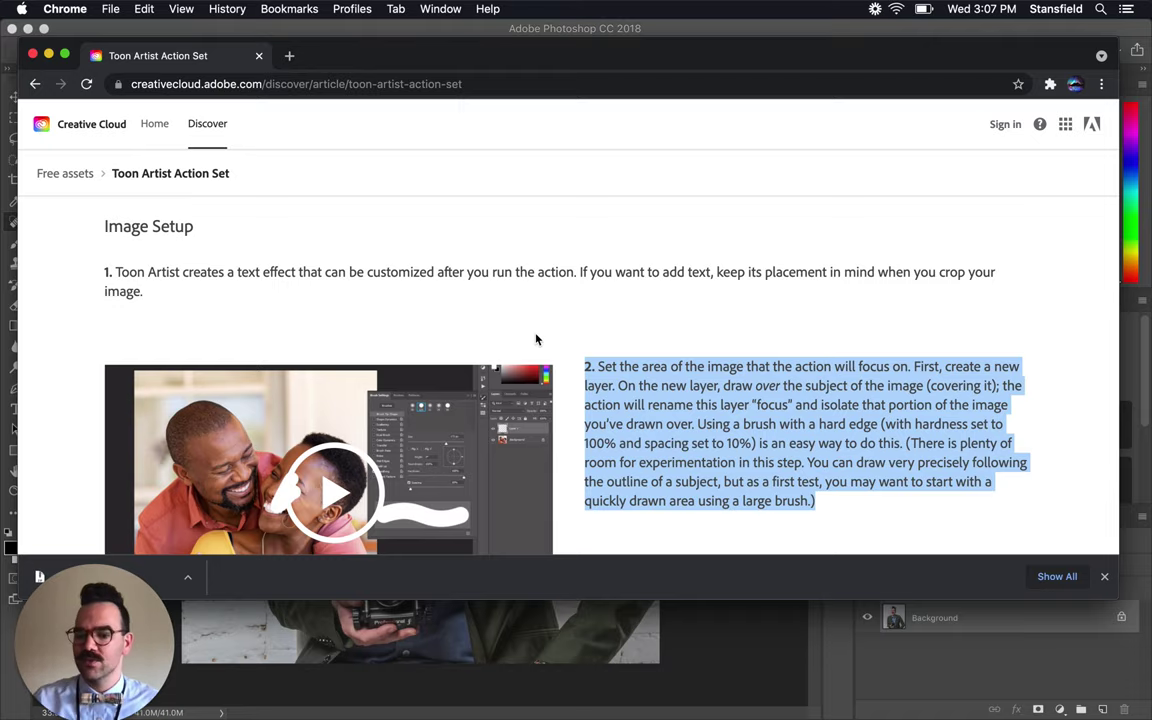
Switch back to Photoshop showing the Stansfield_Toon_Example.jpg portrait.
key("super+Tab")
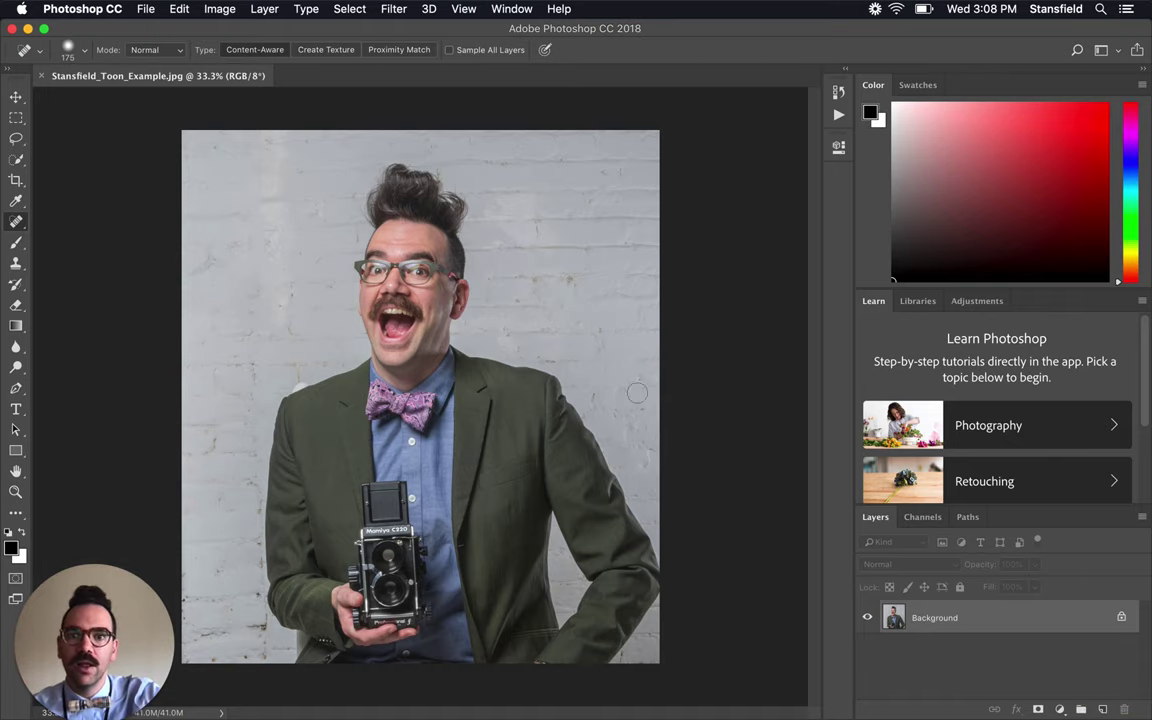
Show the Layers panel, then add Layer 1 above Background and rename it 'focus'.
left_click(513, 9)
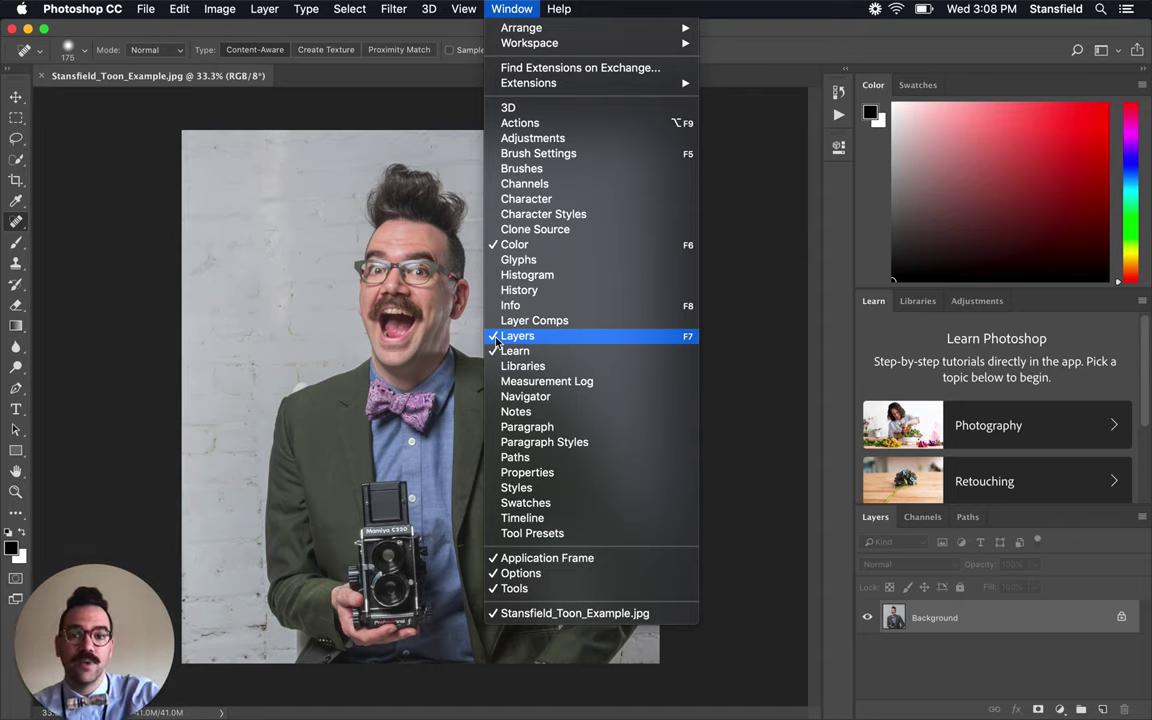
left_click(497, 343)
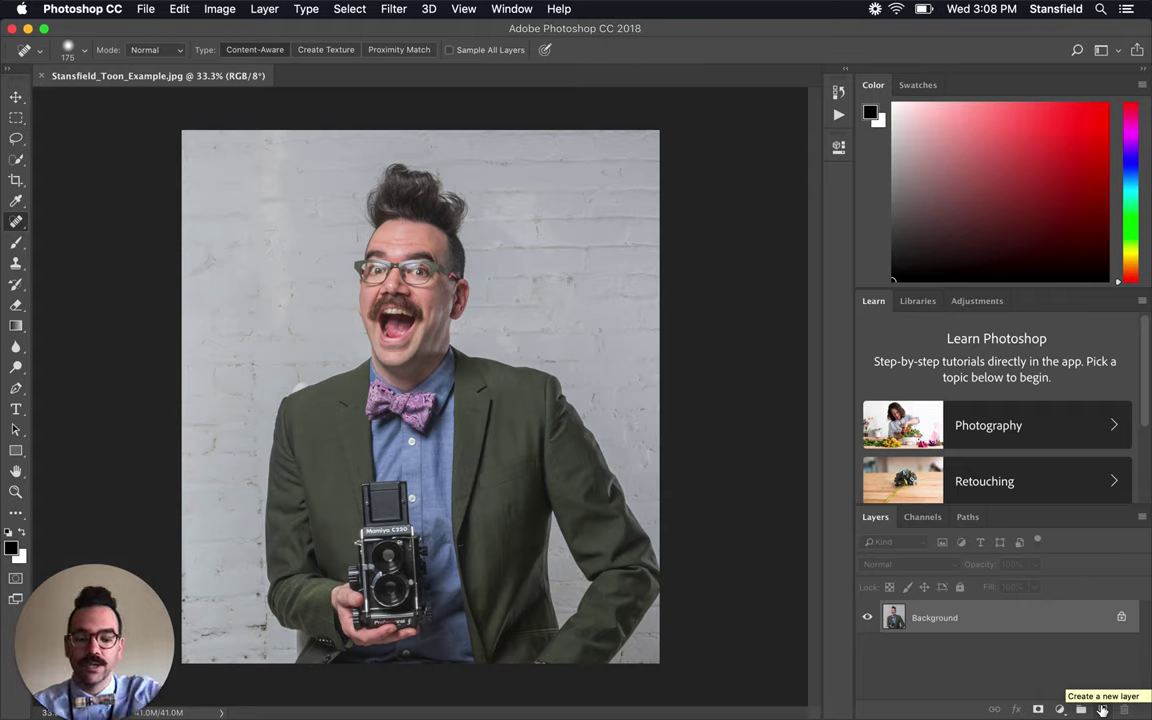
left_click(1102, 709)
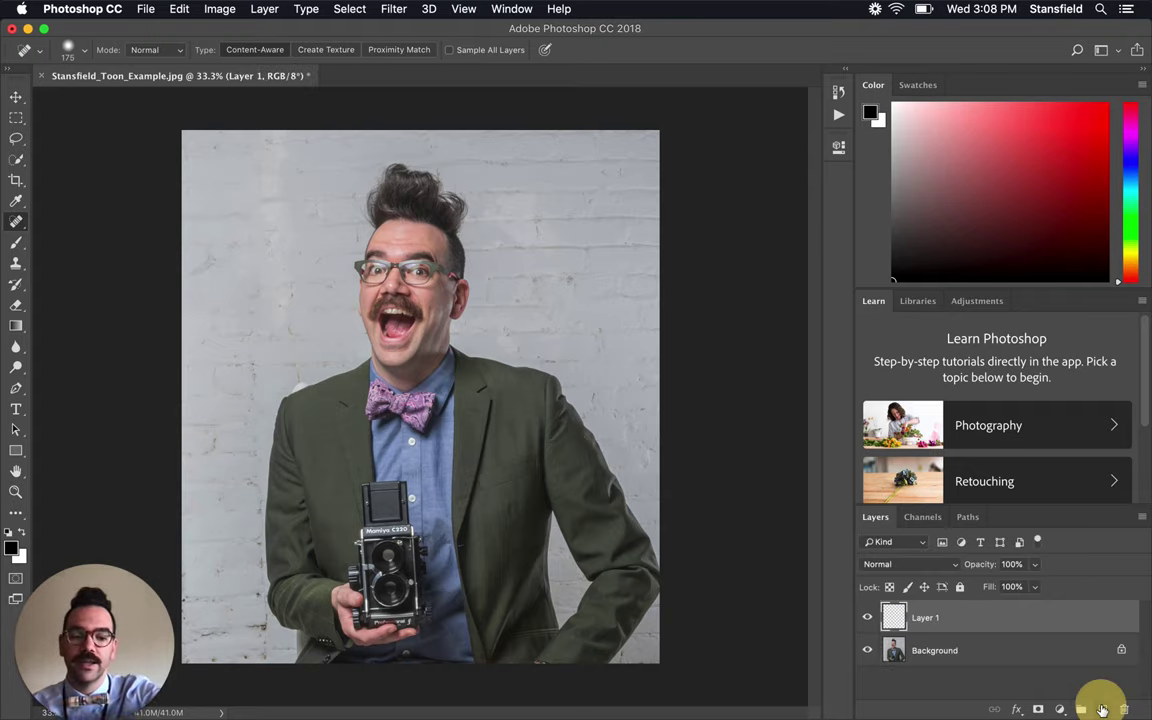
double_click(924, 618)
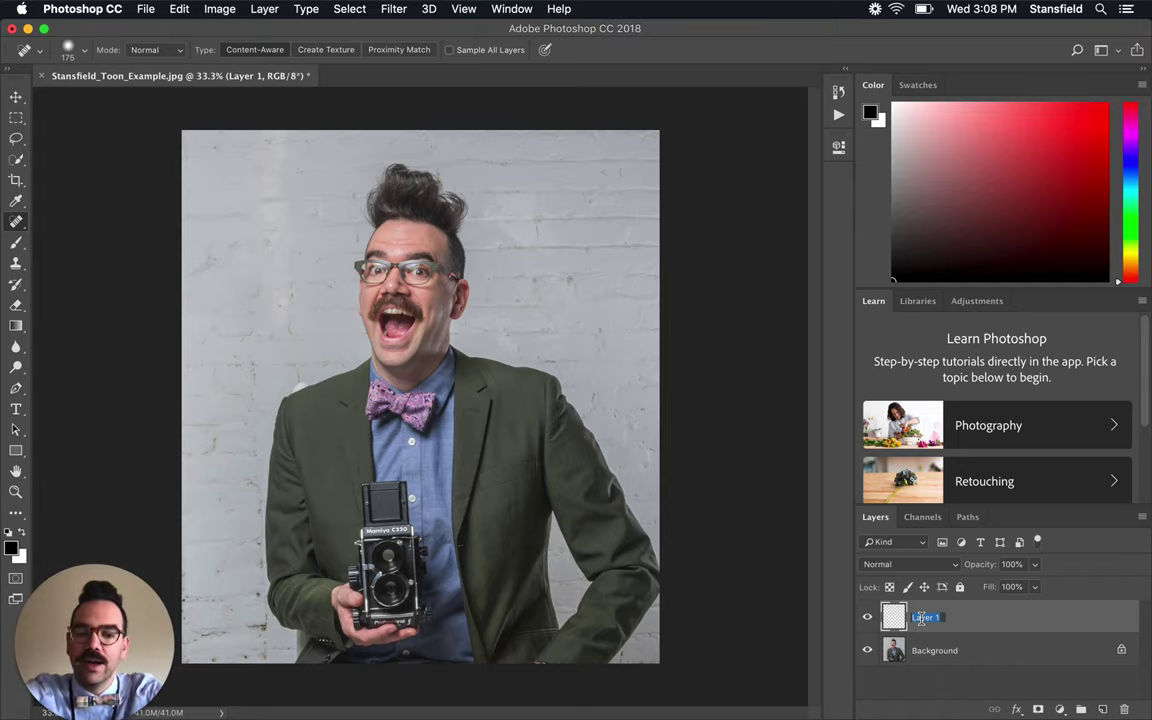
type("focus")
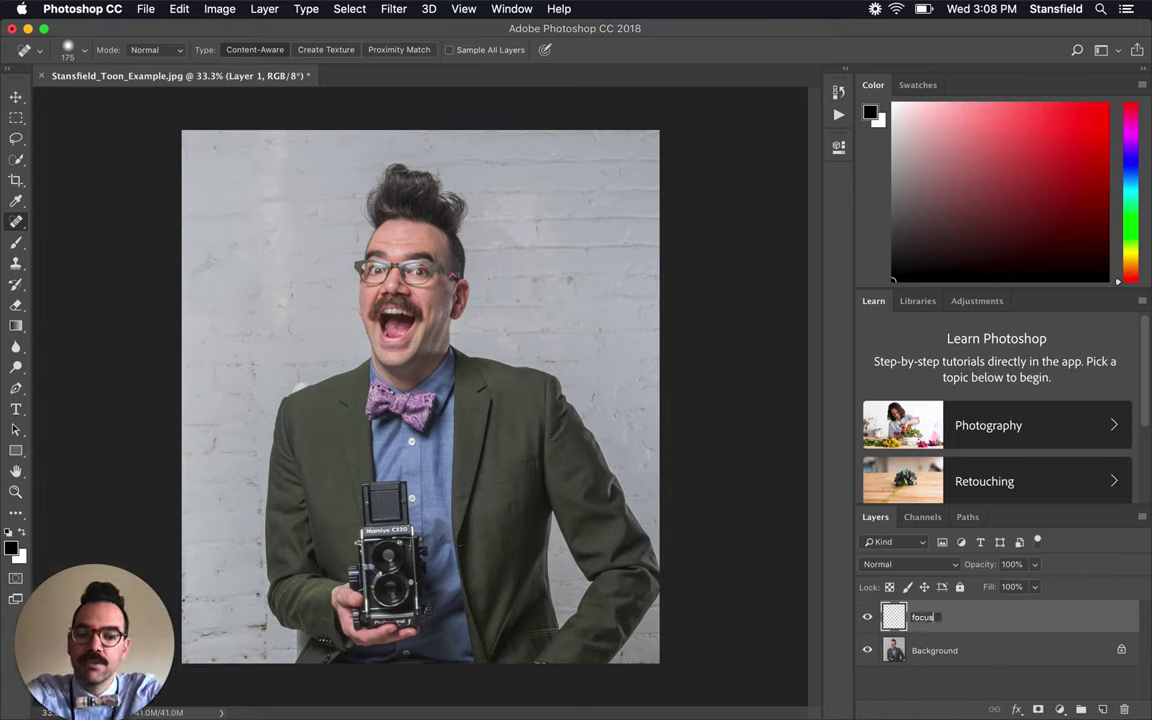
key("Return")
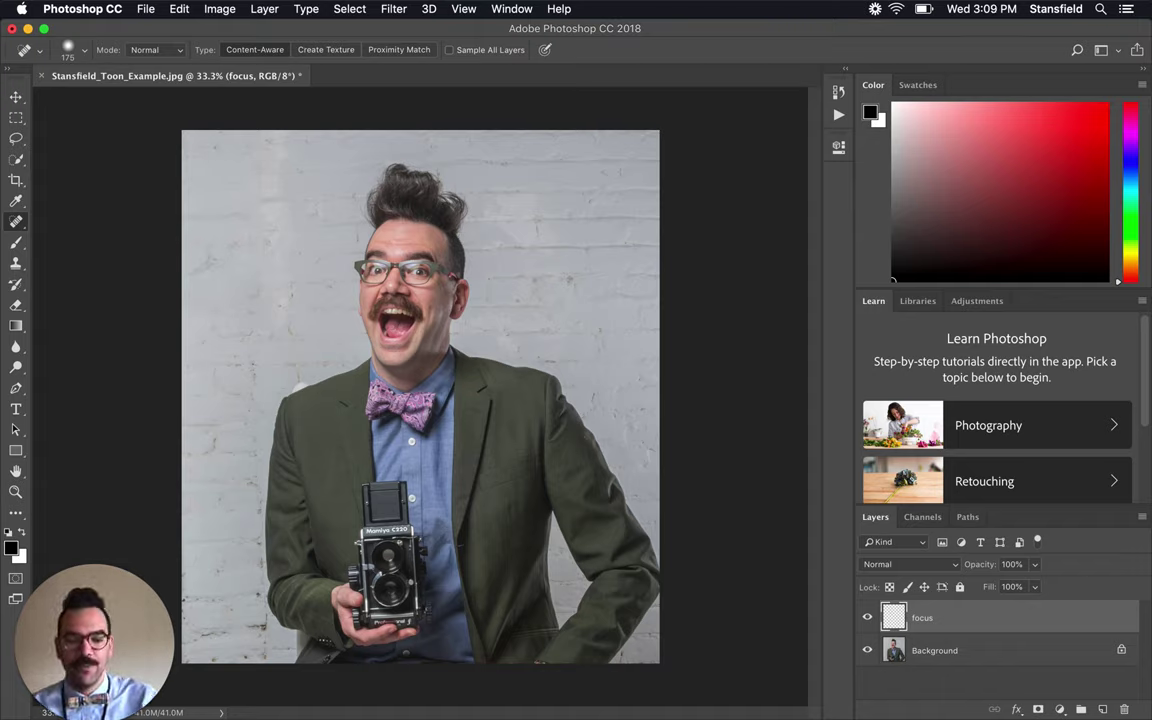
Select the focus layer, choose the Brush Tool and make white the foreground colour.
left_click(895, 619)
key("b")
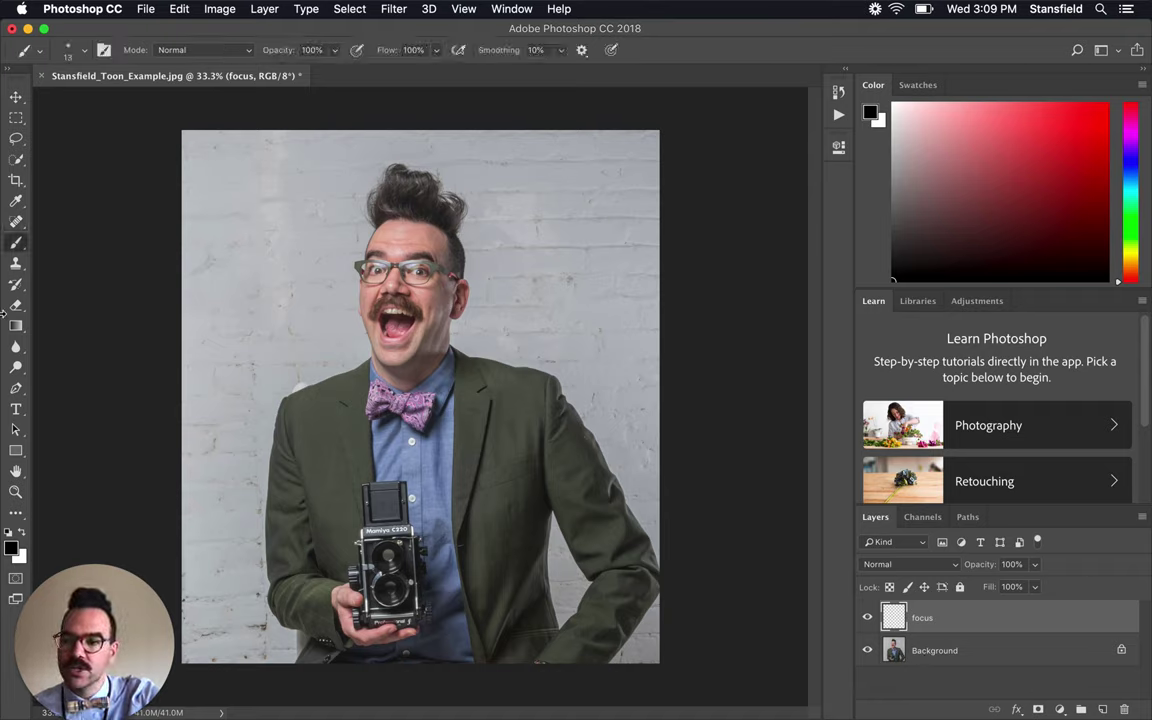
mouse_move(17, 245)
left_mouse_down()
mouse_move(89, 228)
mouse_move(95, 292)
mouse_move(116, 239)
mouse_move(25, 255)
mouse_move(17, 245)
left_mouse_up()
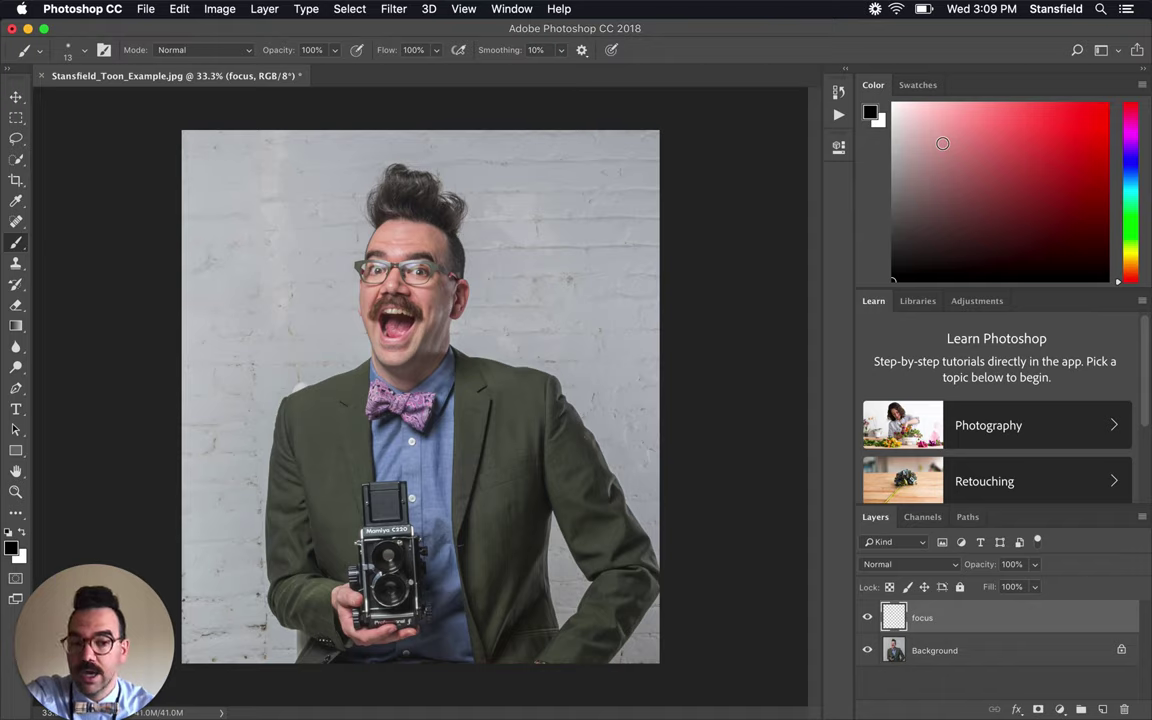
key("x")
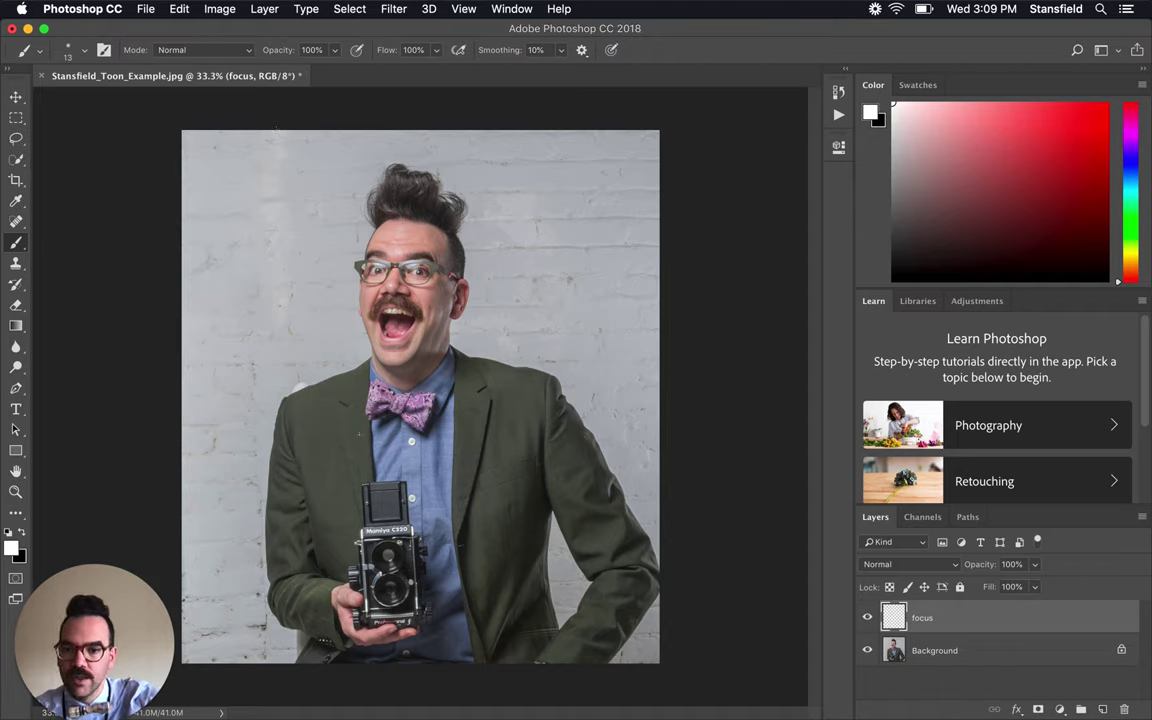
Paint white test strokes over the jacket and set the brush to 201 px, about 96% hardness.
mouse_move(342, 450)
left_mouse_down()
mouse_move(404, 459)
mouse_move(430, 480)
left_mouse_up()
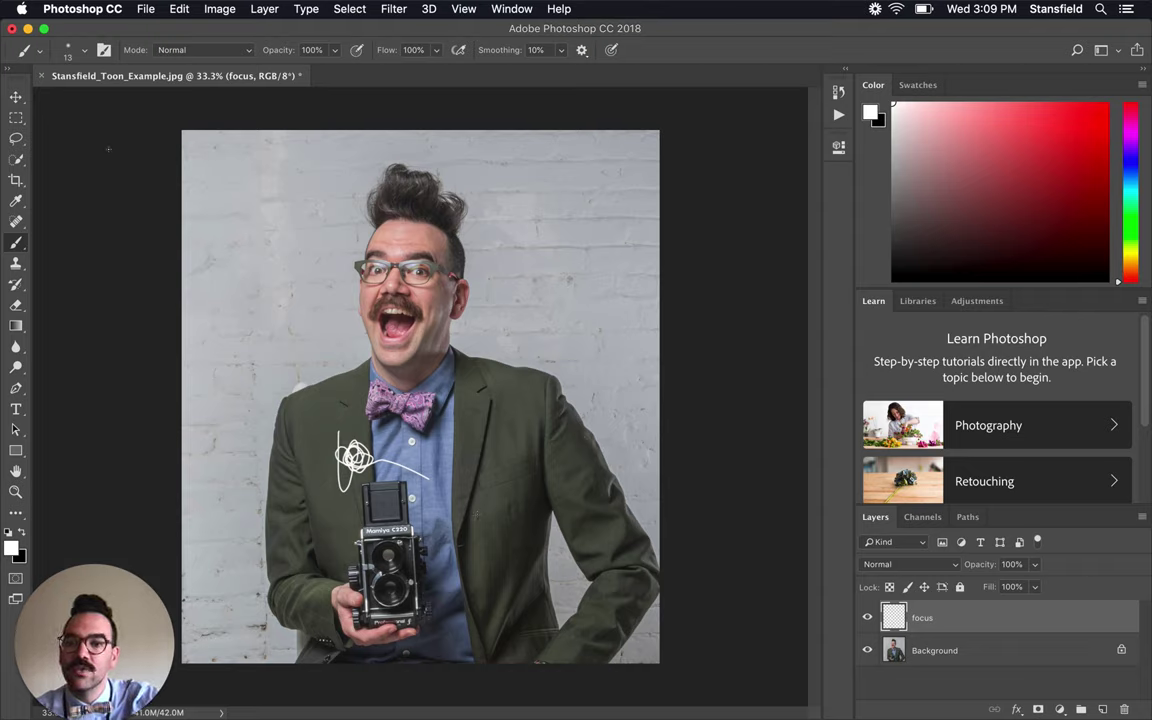
left_click(86, 52)
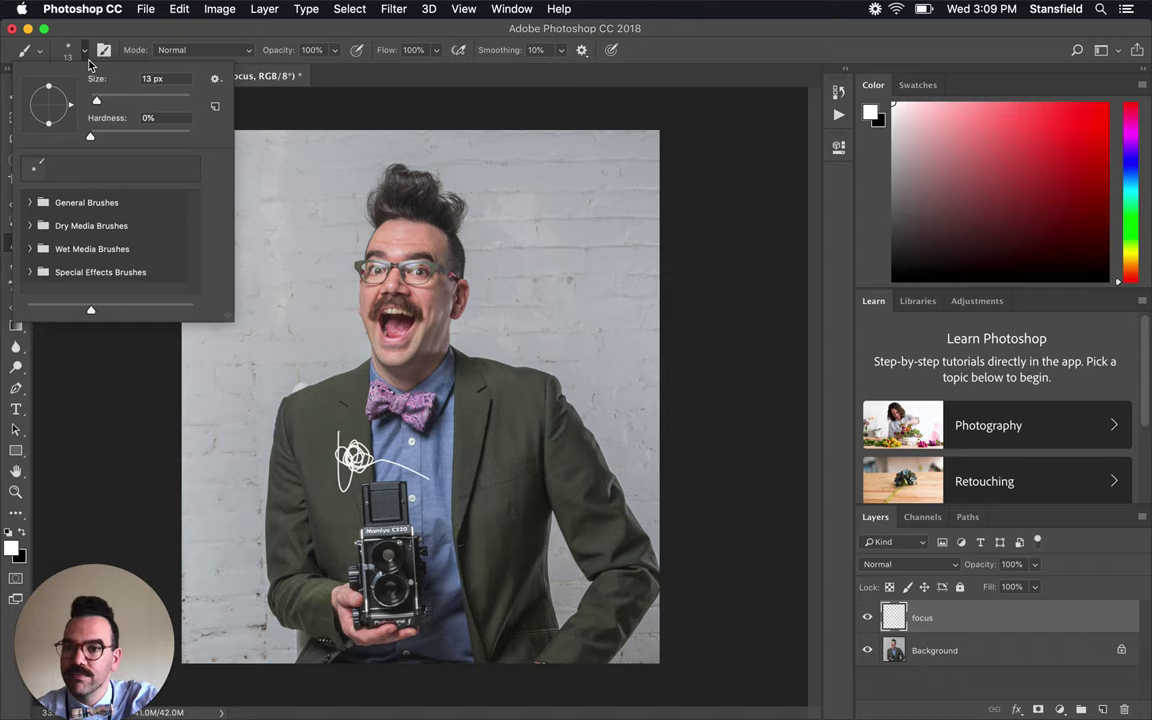
left_click_drag(96, 100, 165, 104)
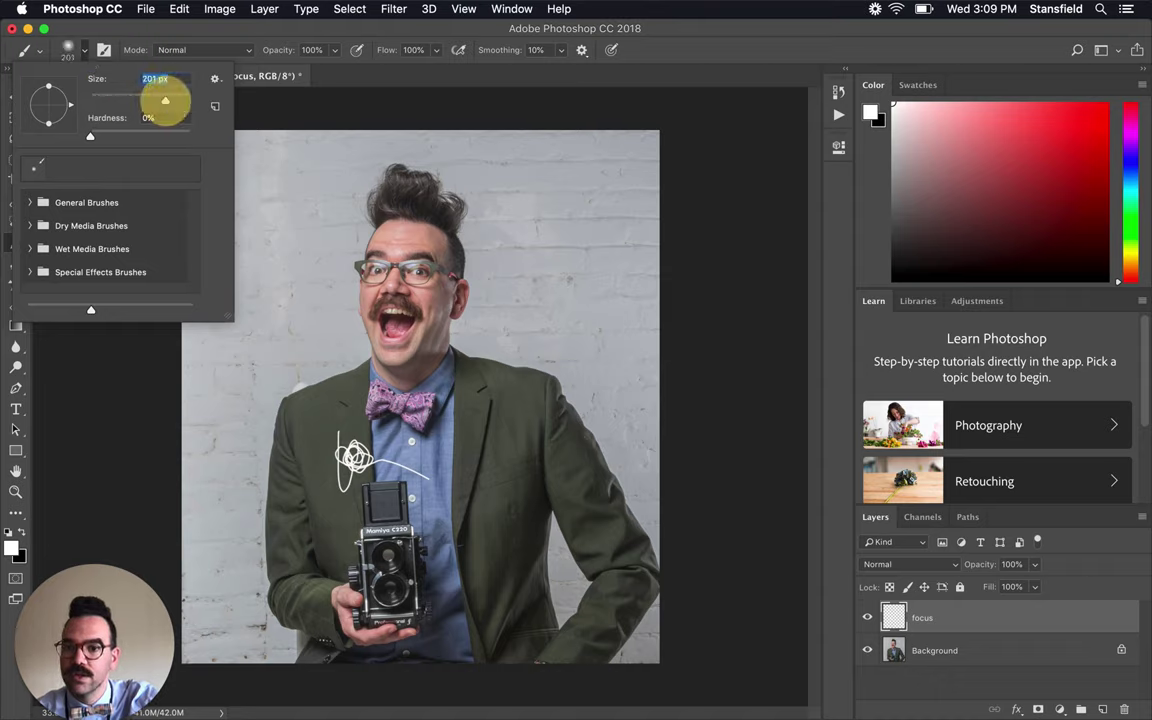
mouse_move(347, 418)
left_mouse_down()
mouse_move(345, 505)
mouse_move(362, 498)
mouse_move(367, 443)
mouse_move(373, 469)
mouse_move(379, 446)
mouse_move(329, 457)
mouse_move(338, 484)
mouse_move(324, 489)
mouse_move(315, 449)
mouse_move(312, 504)
mouse_move(432, 463)
left_mouse_up()
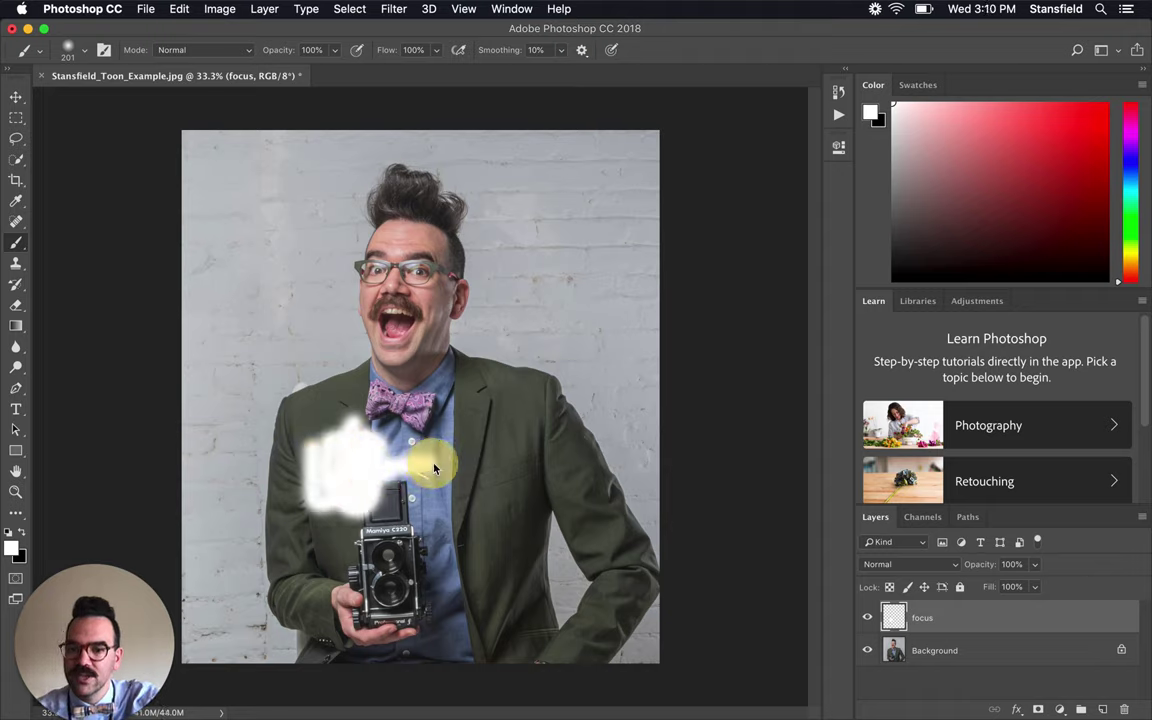
left_click(85, 50)
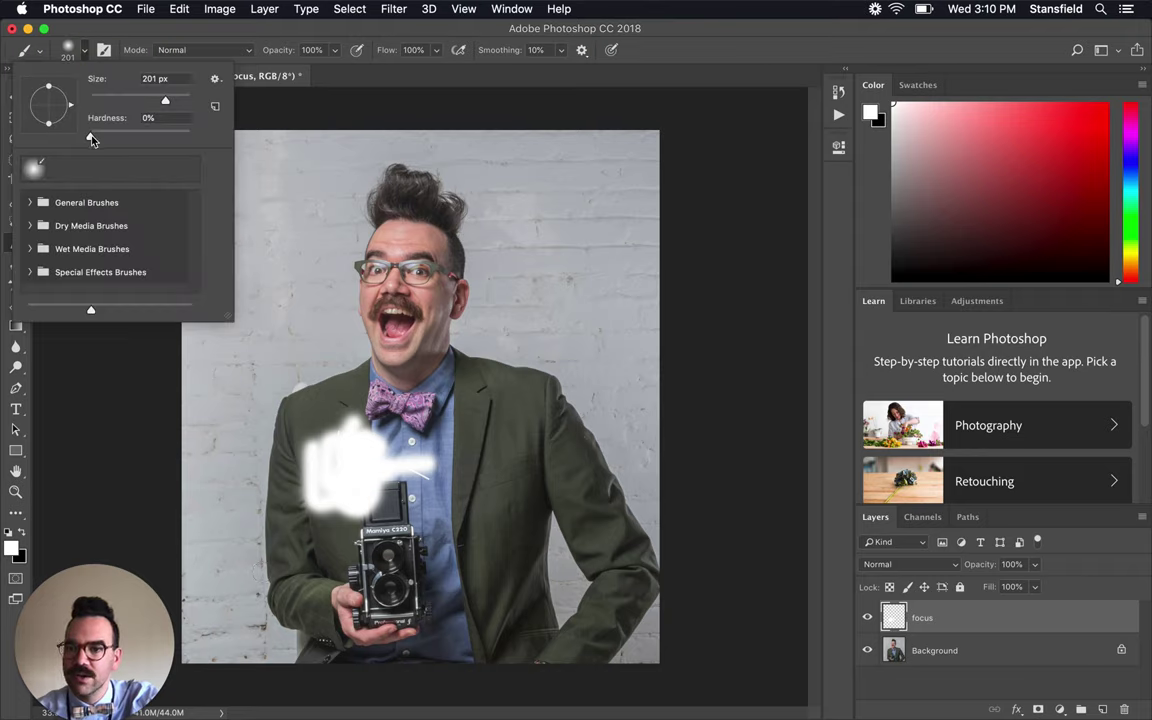
left_click_drag(91, 137, 186, 140)
Paint white strokes over the chest, shoulder and left arm, then delete the focus layer.
left_click(322, 355)
mouse_move(355, 400)
left_mouse_down()
mouse_move(437, 458)
mouse_move(472, 467)
left_mouse_up()
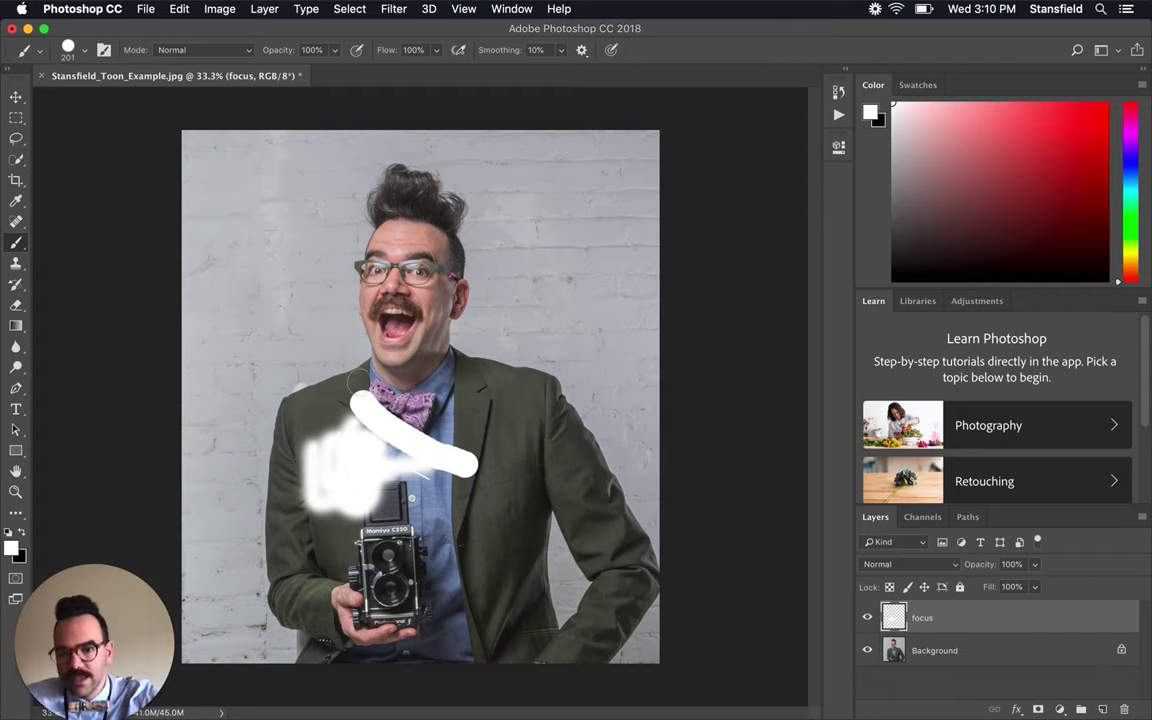
left_click_drag(352, 384, 295, 400)
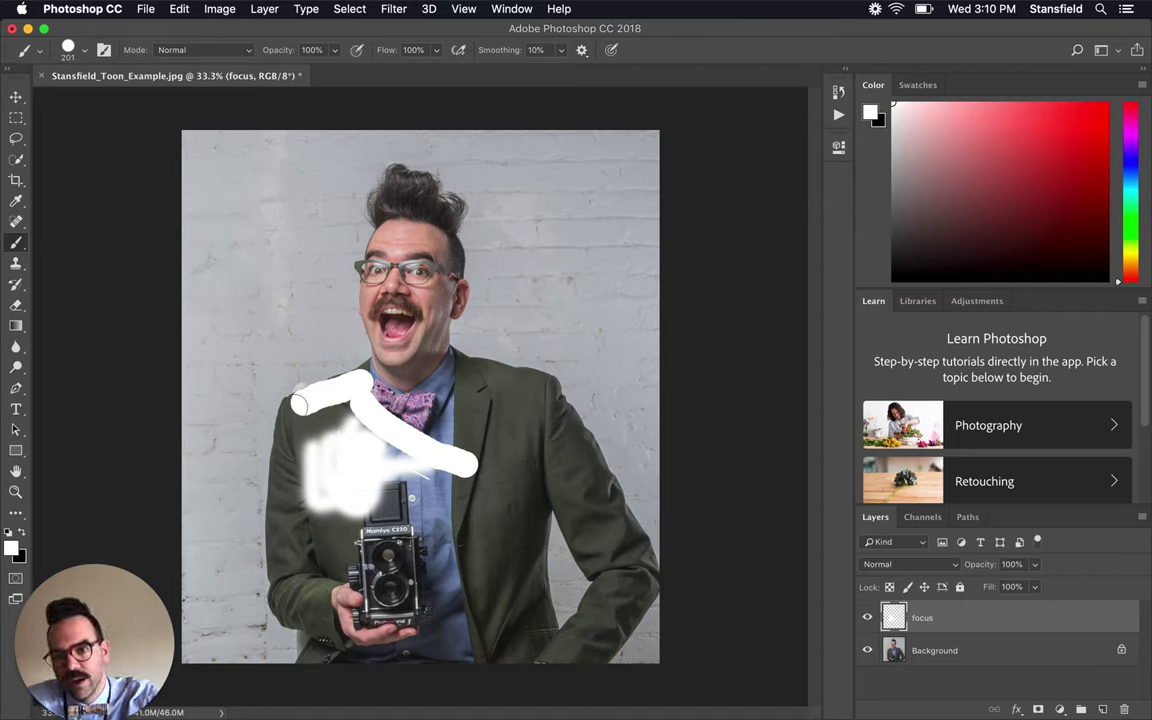
left_click(293, 412)
left_click(293, 412)
mouse_move(293, 412)
left_mouse_down()
mouse_move(274, 551)
mouse_move(298, 620)
mouse_move(326, 632)
mouse_move(301, 575)
mouse_move(306, 503)
mouse_move(300, 522)
mouse_move(465, 554)
mouse_move(498, 577)
mouse_move(491, 590)
mouse_move(363, 610)
mouse_move(388, 507)
mouse_move(478, 470)
mouse_move(453, 417)
mouse_move(463, 462)
mouse_move(488, 462)
mouse_move(446, 420)
mouse_move(418, 360)
mouse_move(408, 262)
left_mouse_up()
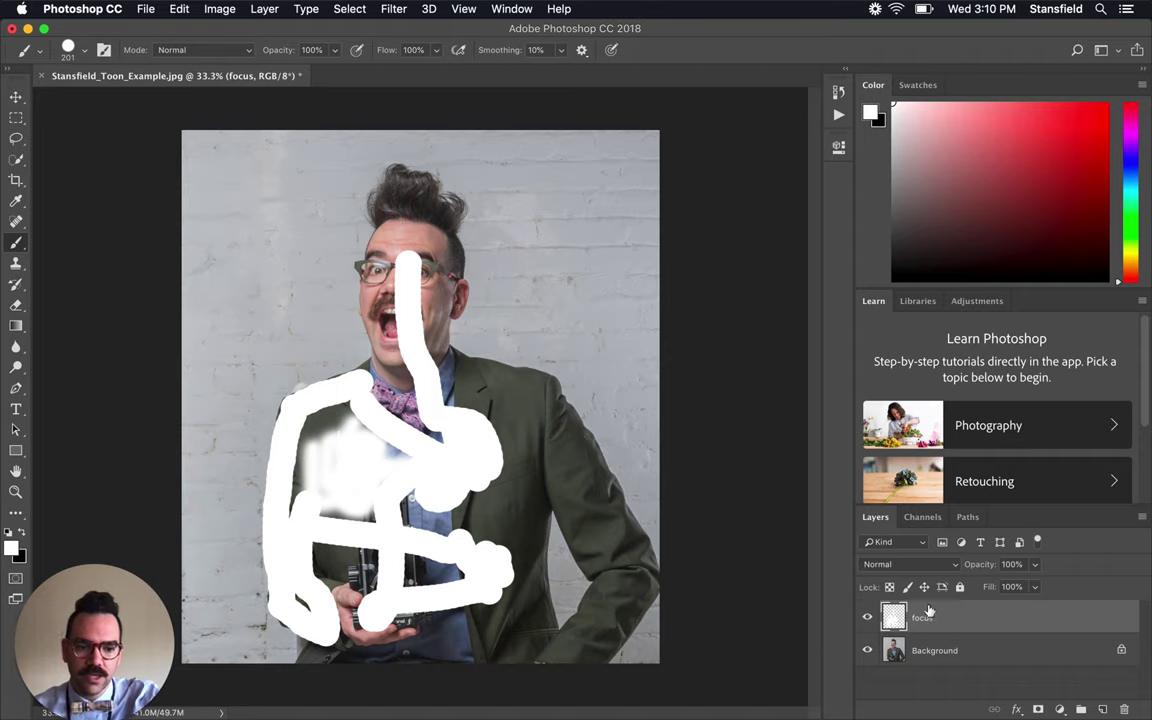
left_click(960, 618)
mouse_move(960, 618)
left_mouse_down()
mouse_move(1108, 674)
mouse_move(1113, 694)
mouse_move(1057, 617)
mouse_move(1117, 674)
mouse_move(1124, 708)
left_mouse_up()
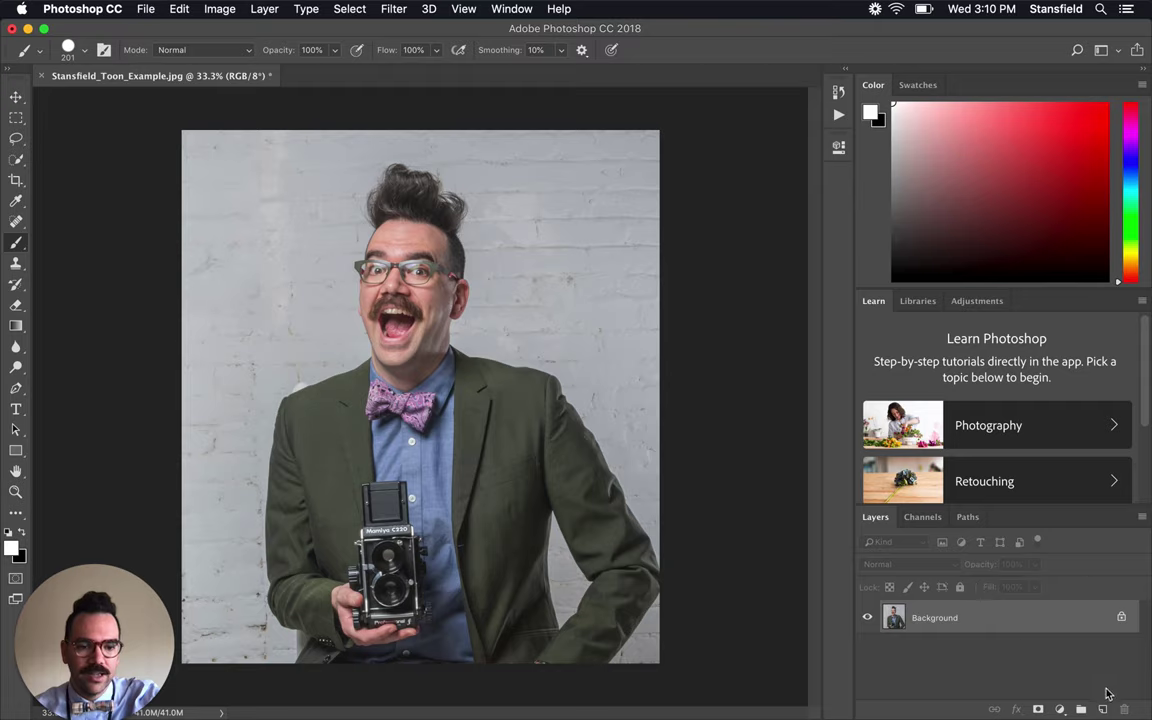
Create a new layer with Cmd+Shift+Alt+N and rename it 'focus'.
key("super+shift+alt+n")
double_click(925, 617)
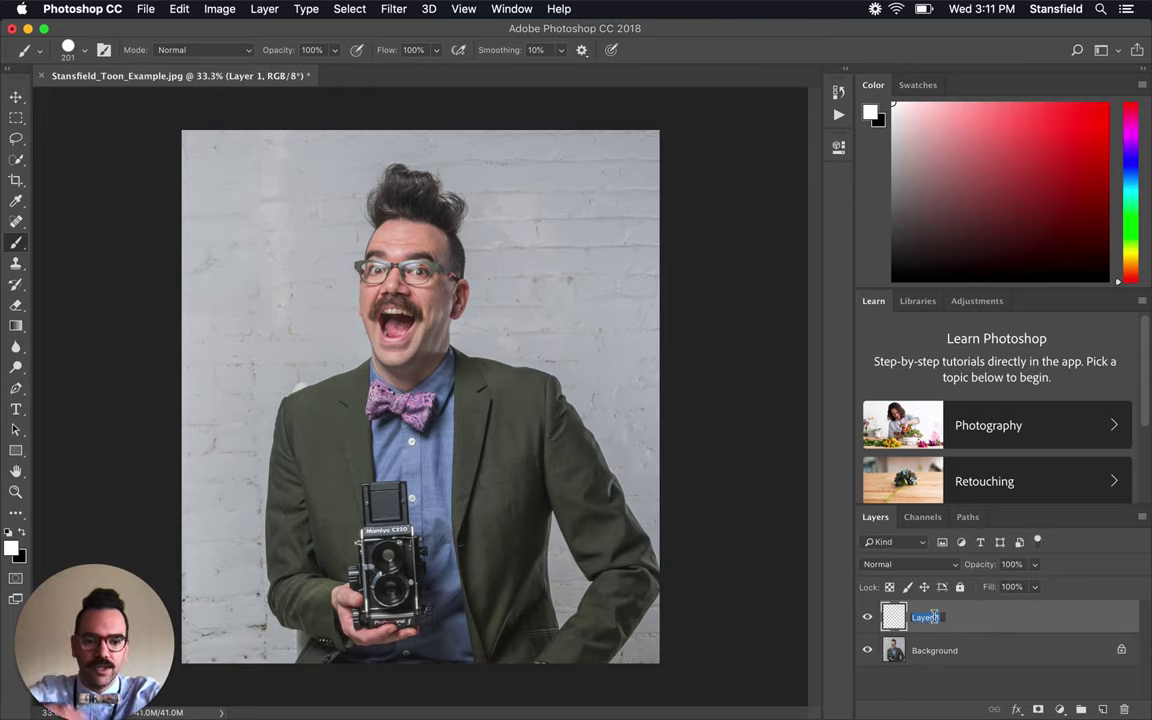
type("focus")
key("Return")
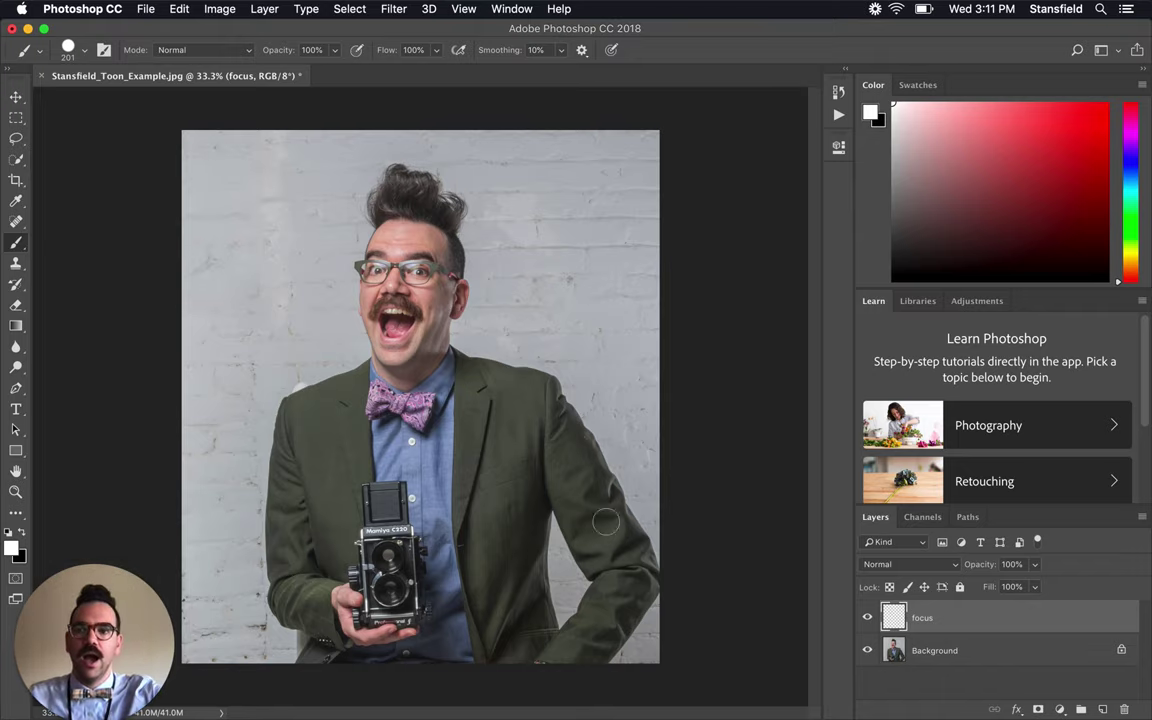
Switch to the Quick Selection Tool, try Select Subject, then deselect the stray selection.
left_click(16, 163)
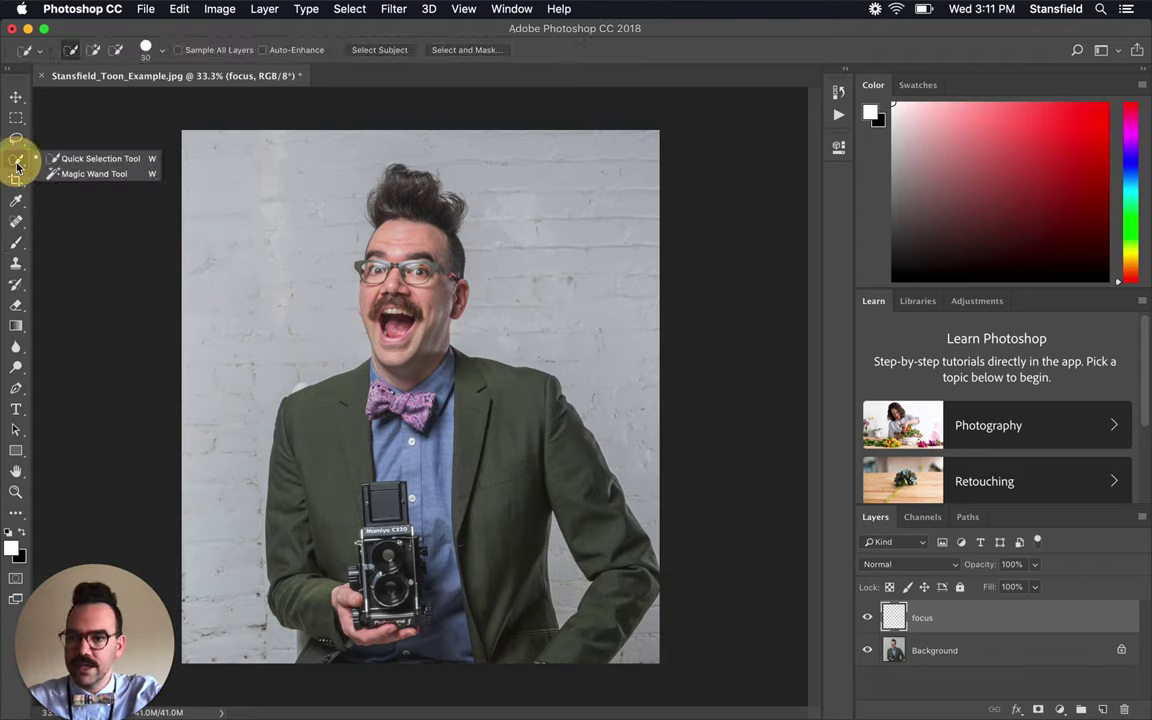
left_click_drag(16, 166, 88, 164)
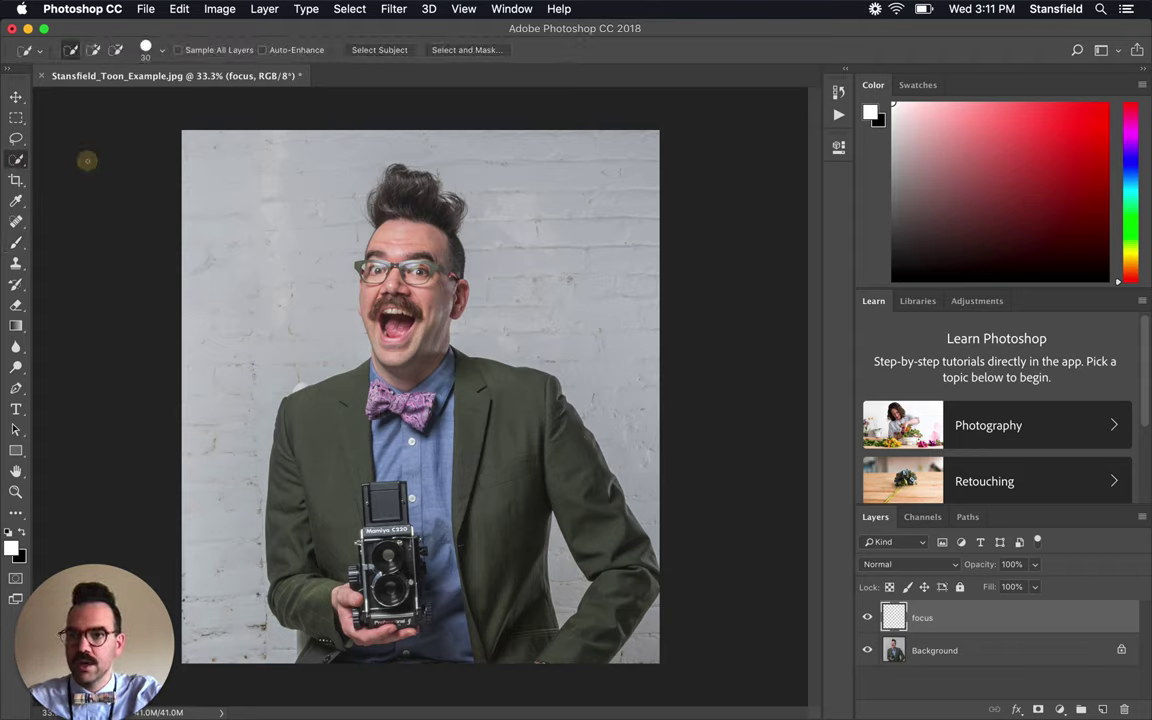
left_click(378, 50)
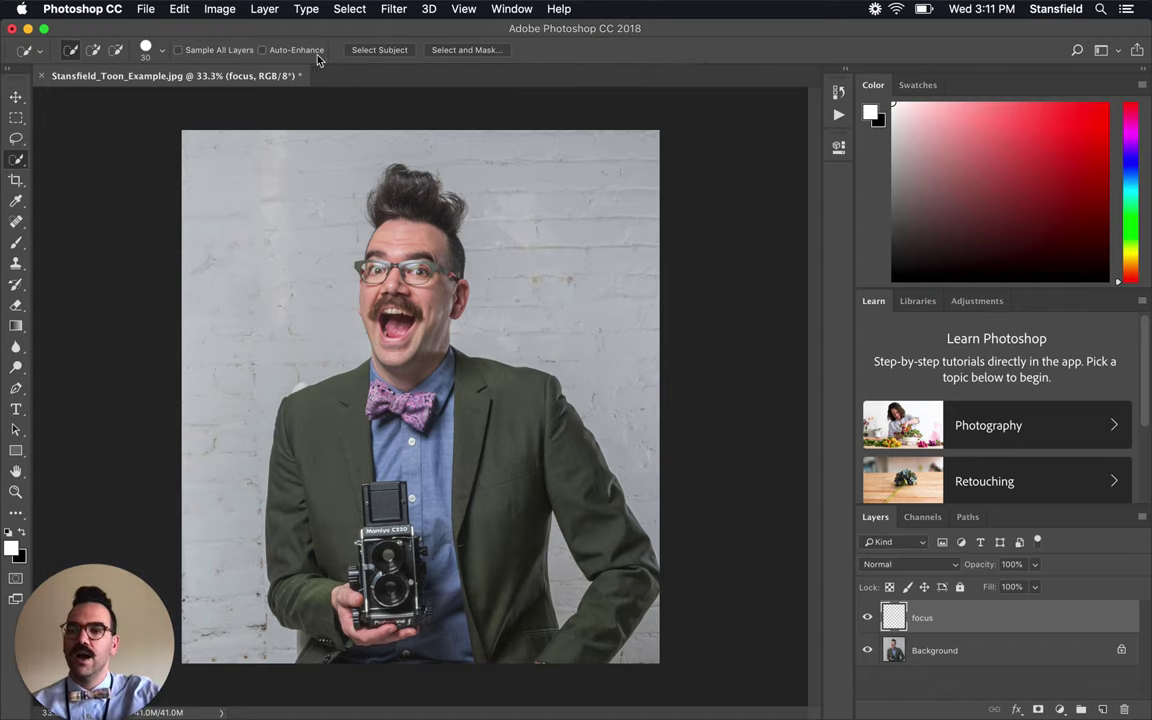
left_click(17, 162)
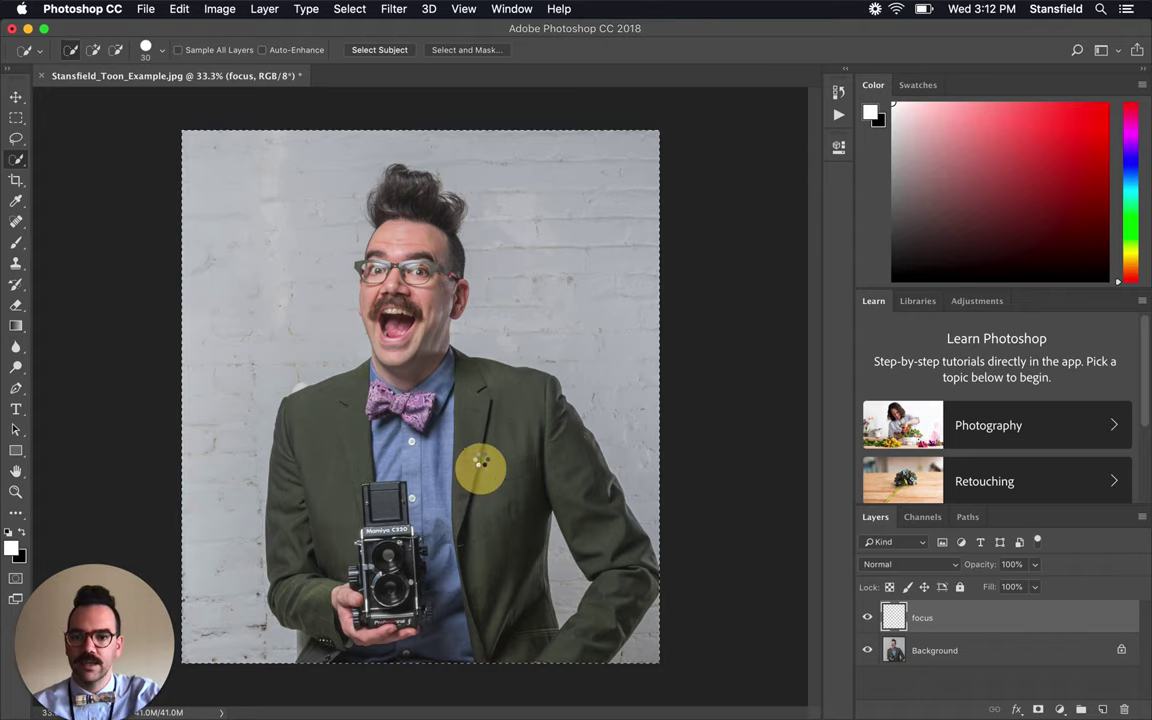
left_click(522, 425)
key("super+d")
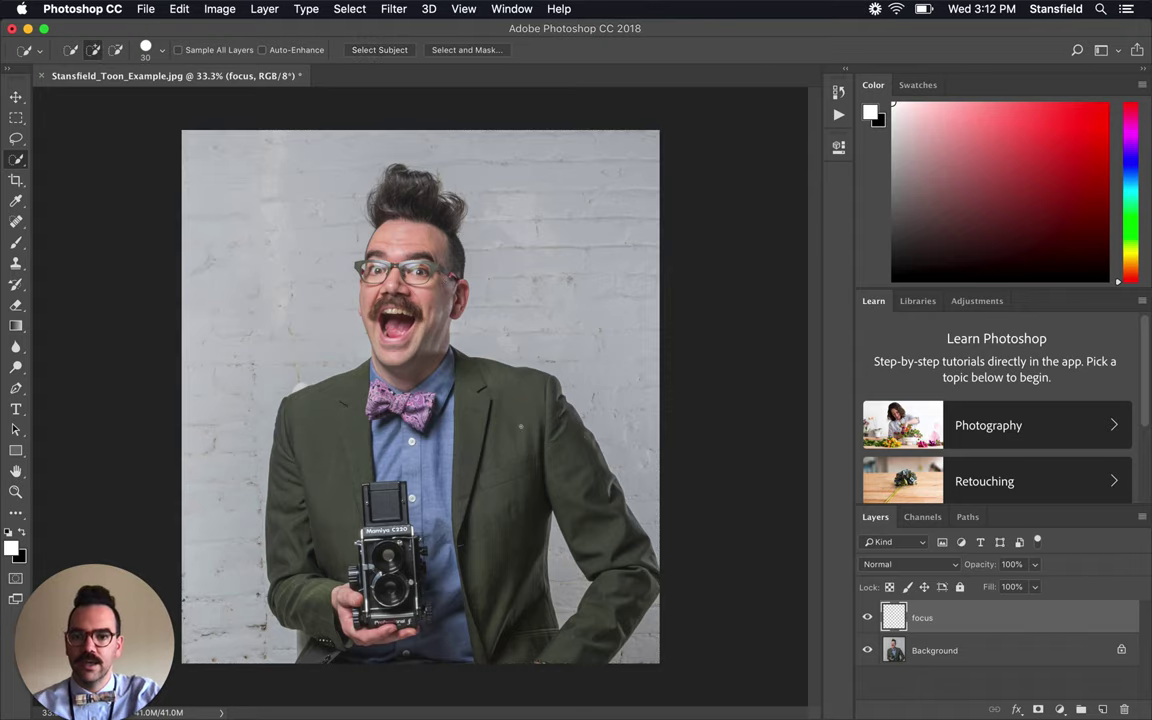
Make the Background layer active and clear any existing canvas selection.
left_click(937, 650)
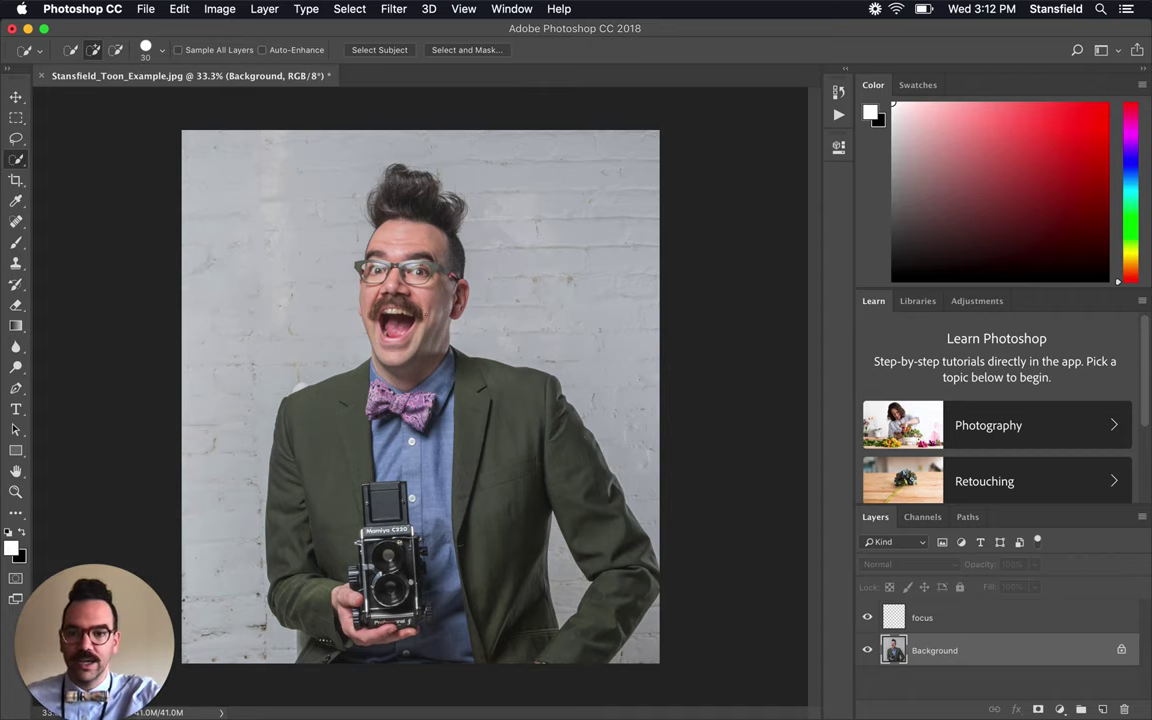
key("super+a")
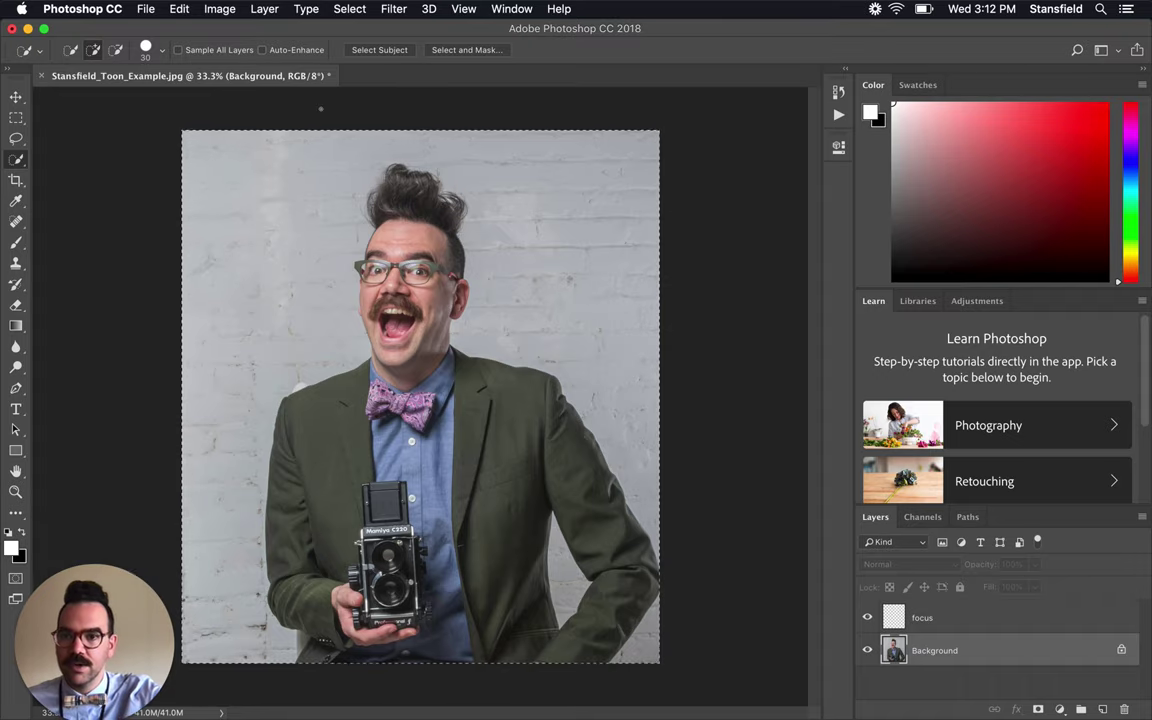
left_click(349, 8)
left_click(350, 40)
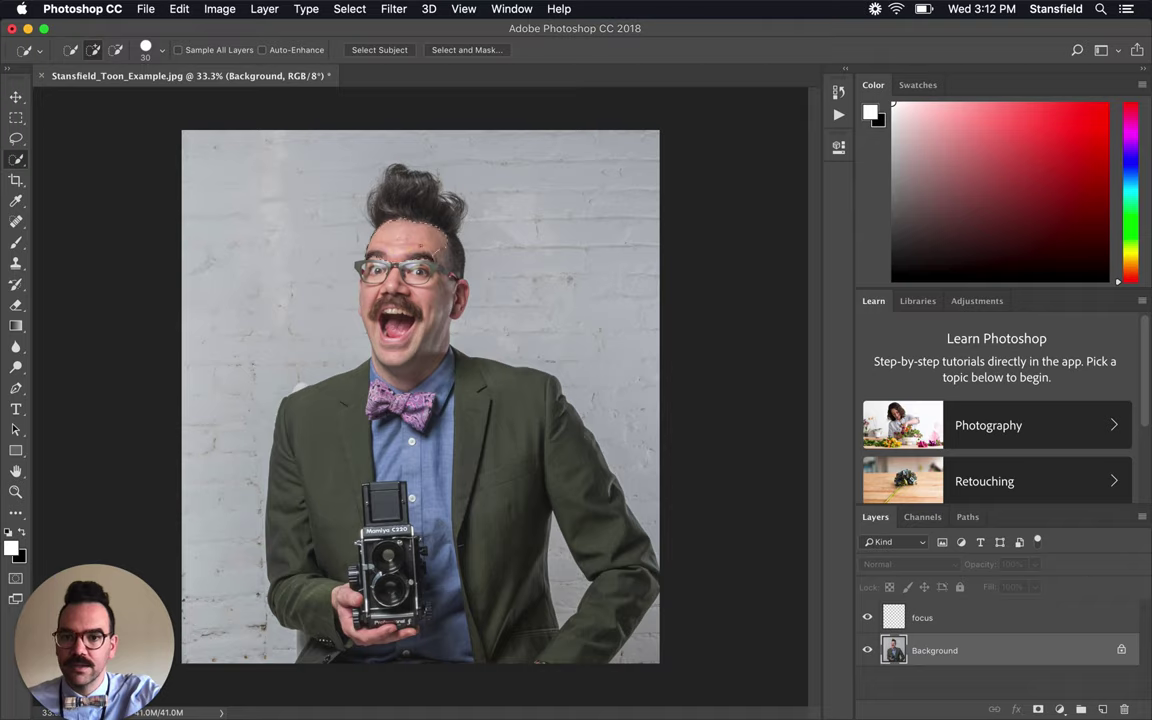
Build a Quick Selection of the man's hair, face, jacket, sleeves and body, excluding the brick wall.
left_click(415, 215)
mouse_move(400, 245)
left_mouse_down()
mouse_move(410, 266)
mouse_move(398, 480)
left_mouse_up()
mouse_move(450, 400)
left_mouse_down()
mouse_move(470, 430)
mouse_move(342, 476)
mouse_move(355, 429)
left_mouse_up()
mouse_move(320, 480)
left_mouse_down()
mouse_move(319, 632)
mouse_move(348, 603)
left_mouse_up()
left_click_drag(470, 450, 474, 630)
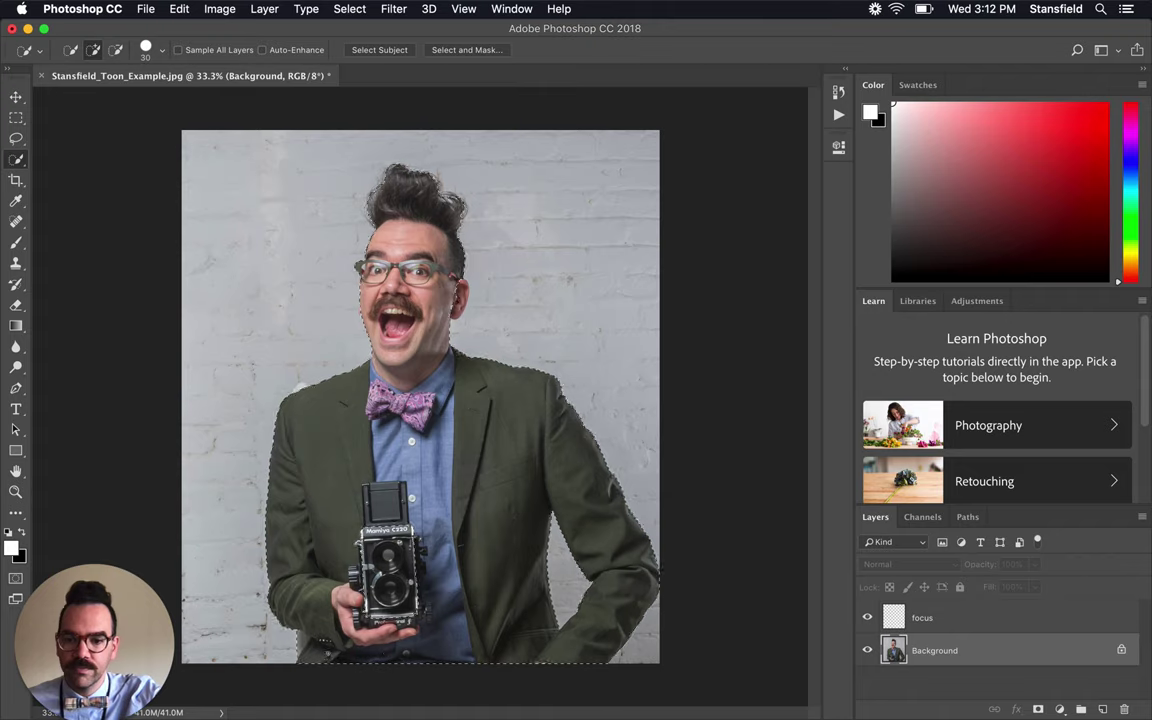
left_click(322, 652)
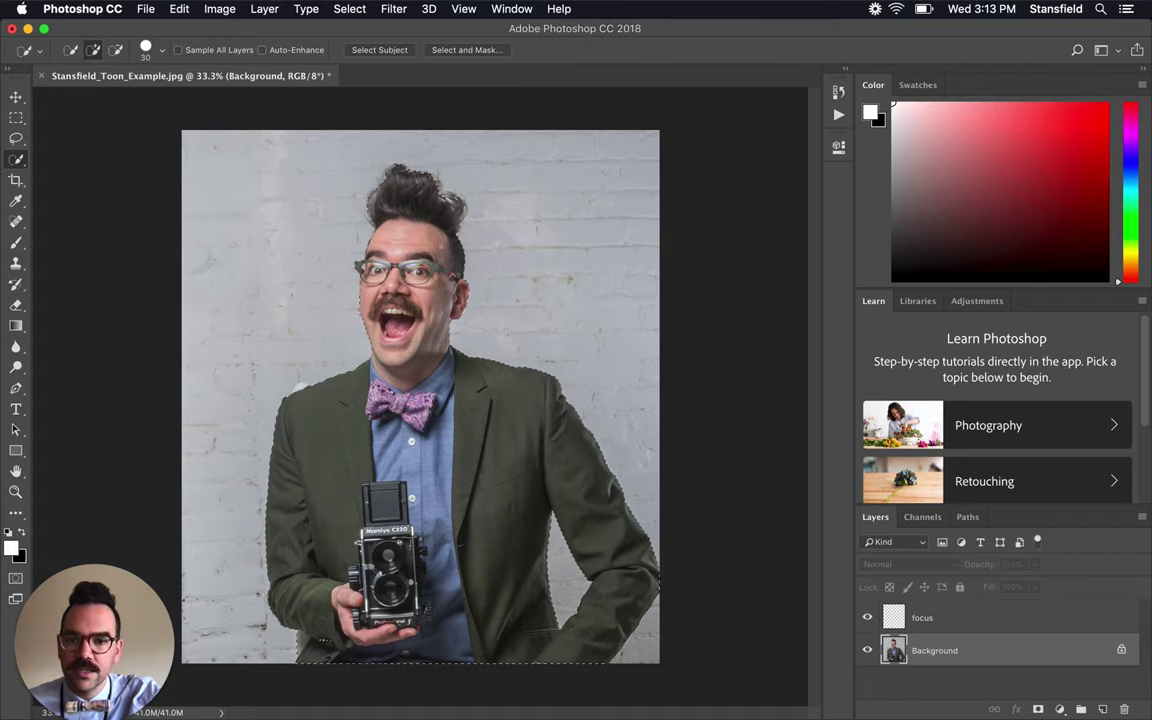
mouse_move(16, 159)
left_mouse_down()
mouse_move(92, 158)
mouse_move(16, 156)
left_mouse_up()
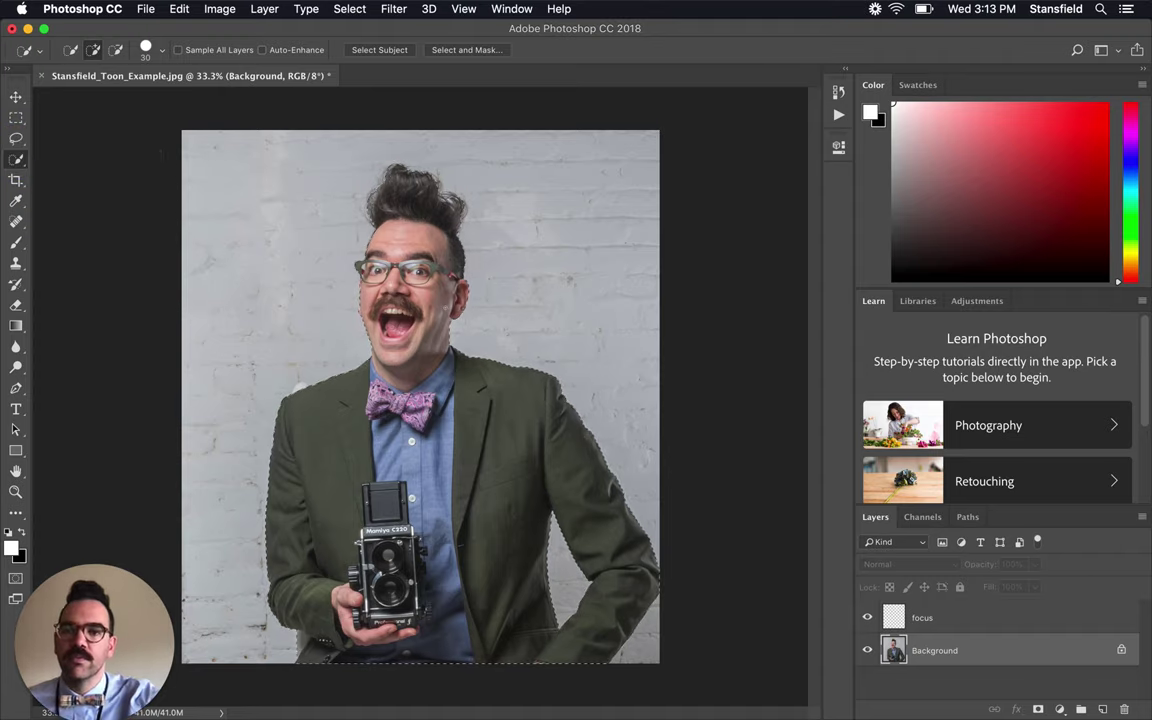
Feather the subject selection by 3 pixels.
left_click(347, 10)
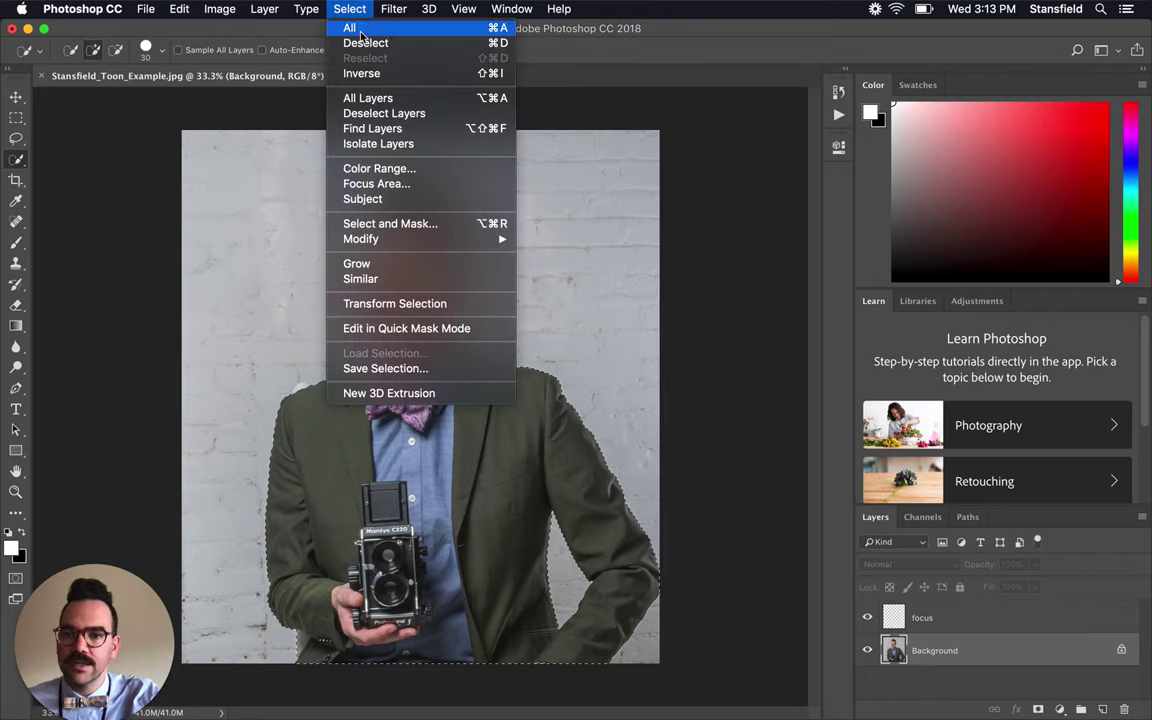
mouse_move(430, 240)
left_click(578, 298)
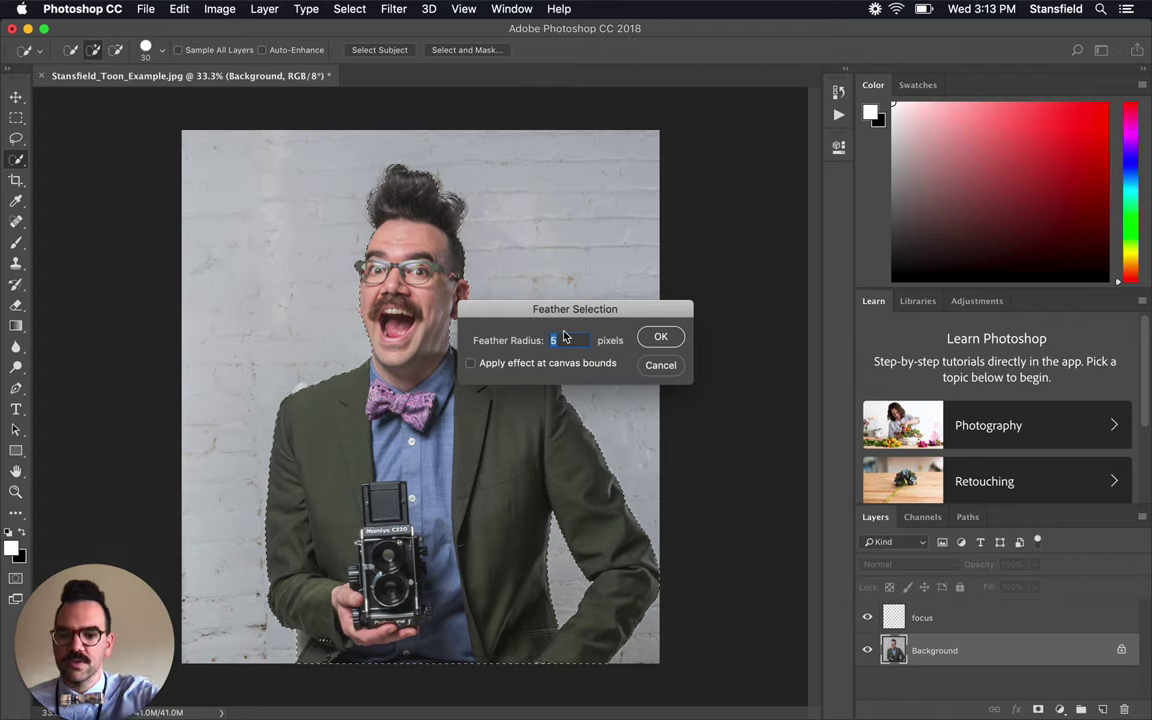
type("3")
left_click(655, 337)
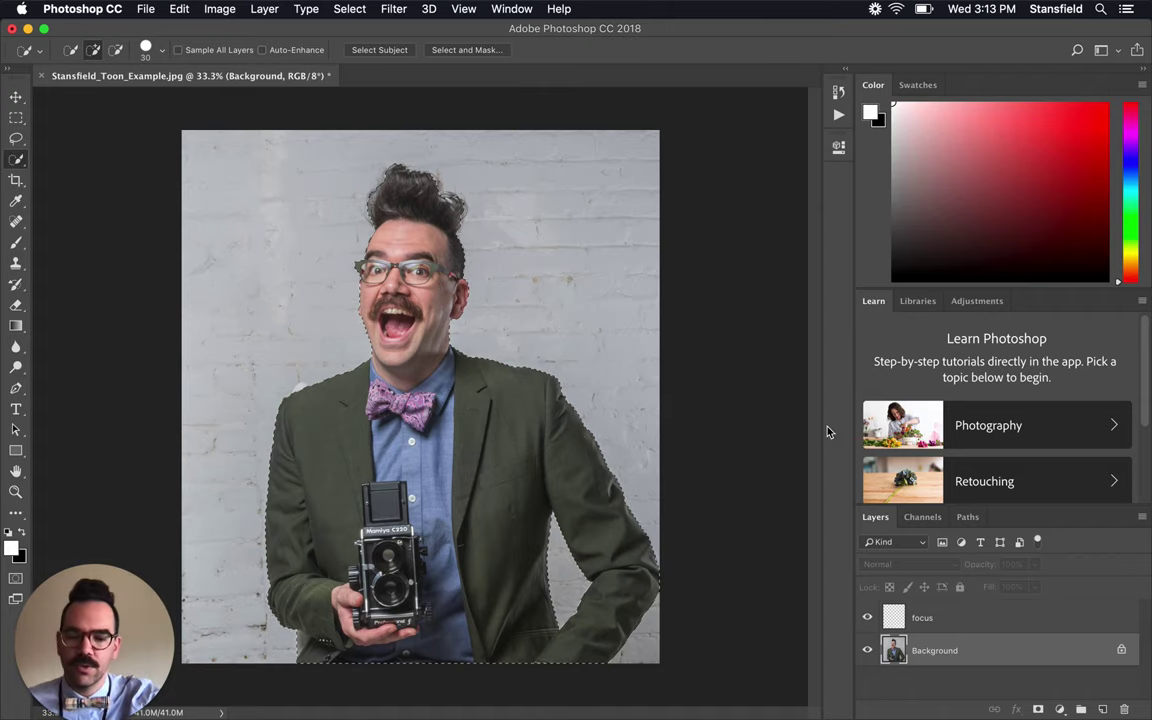
Fill the selection with White on the focus layer.
left_click(895, 617)
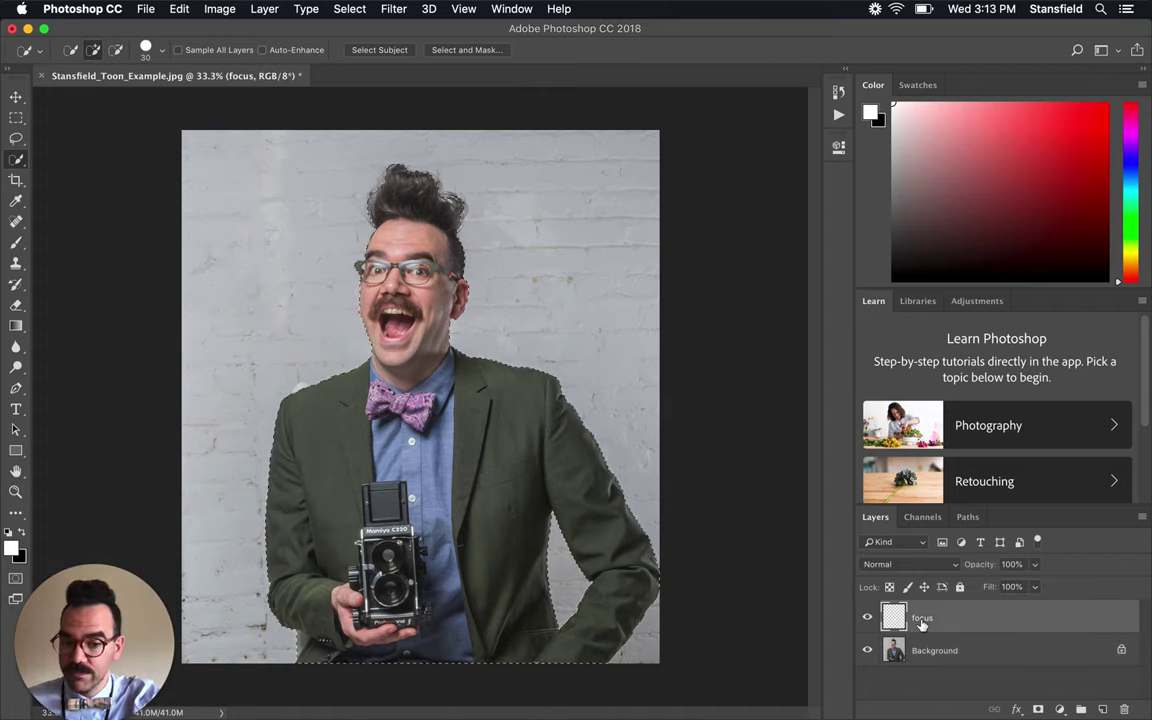
left_click(179, 9)
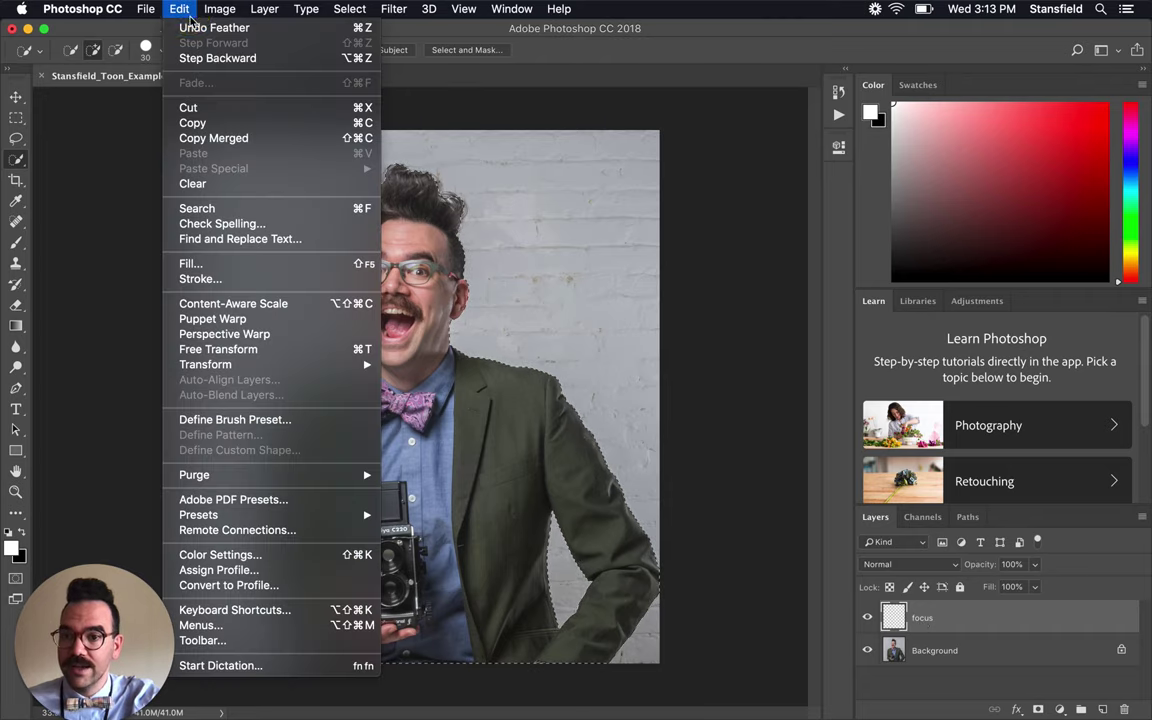
left_click(228, 265)
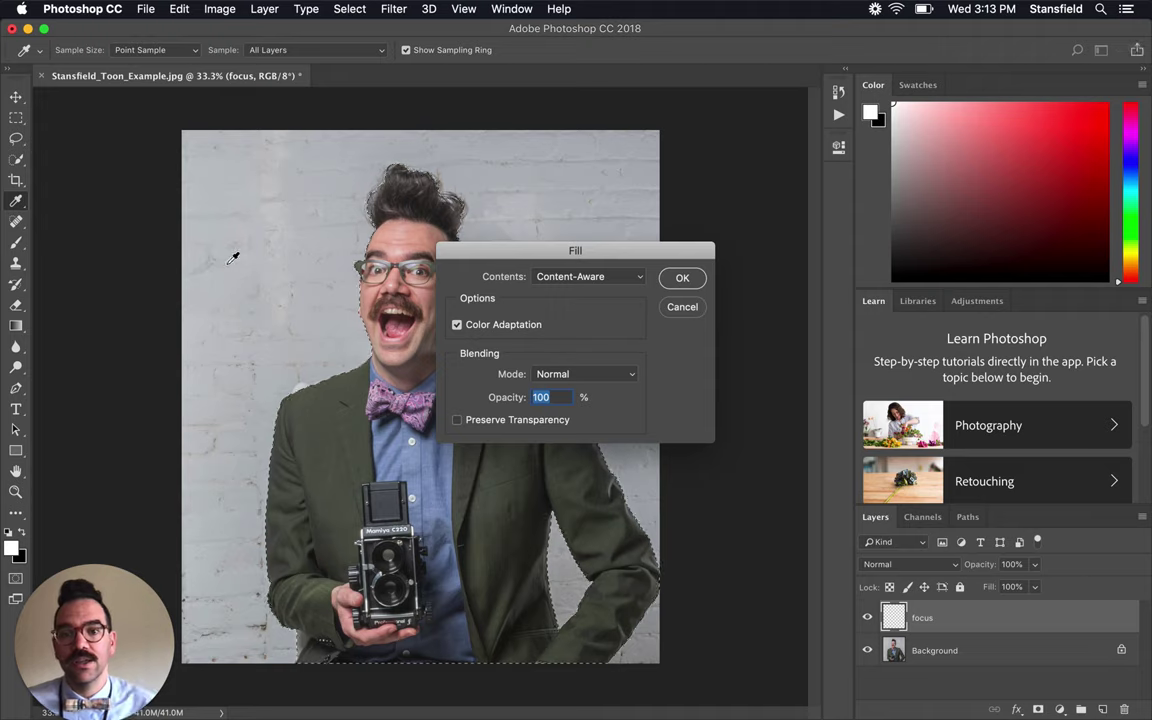
left_click(609, 276)
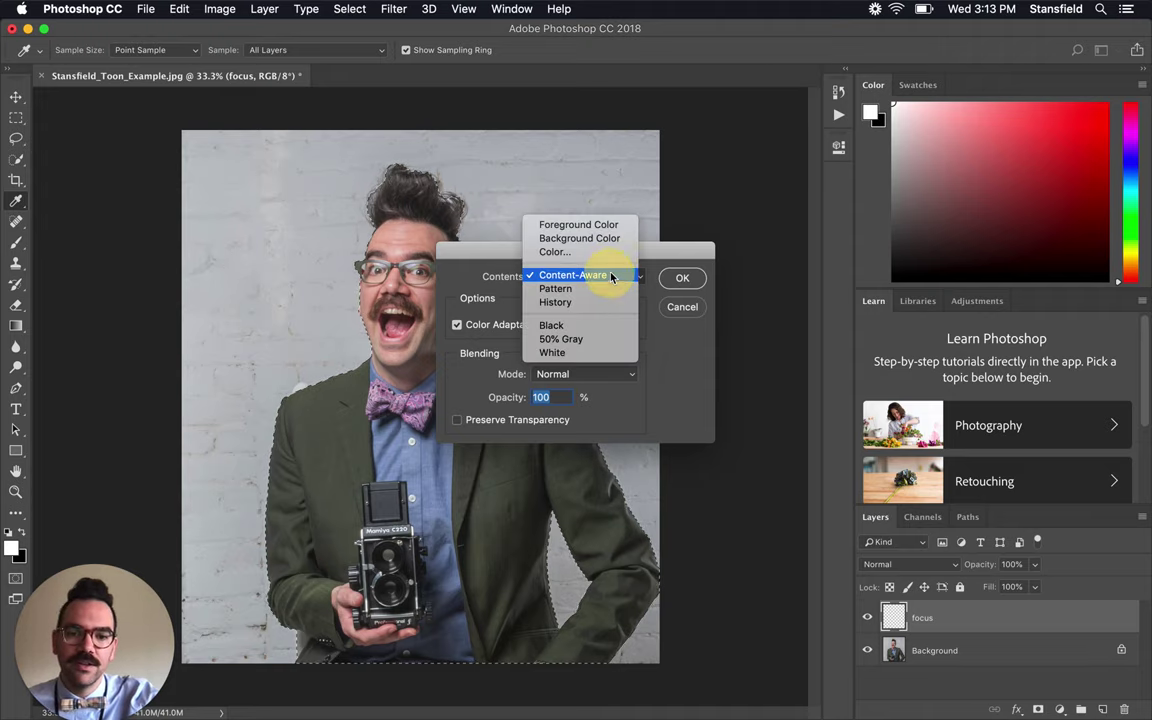
left_click(560, 352)
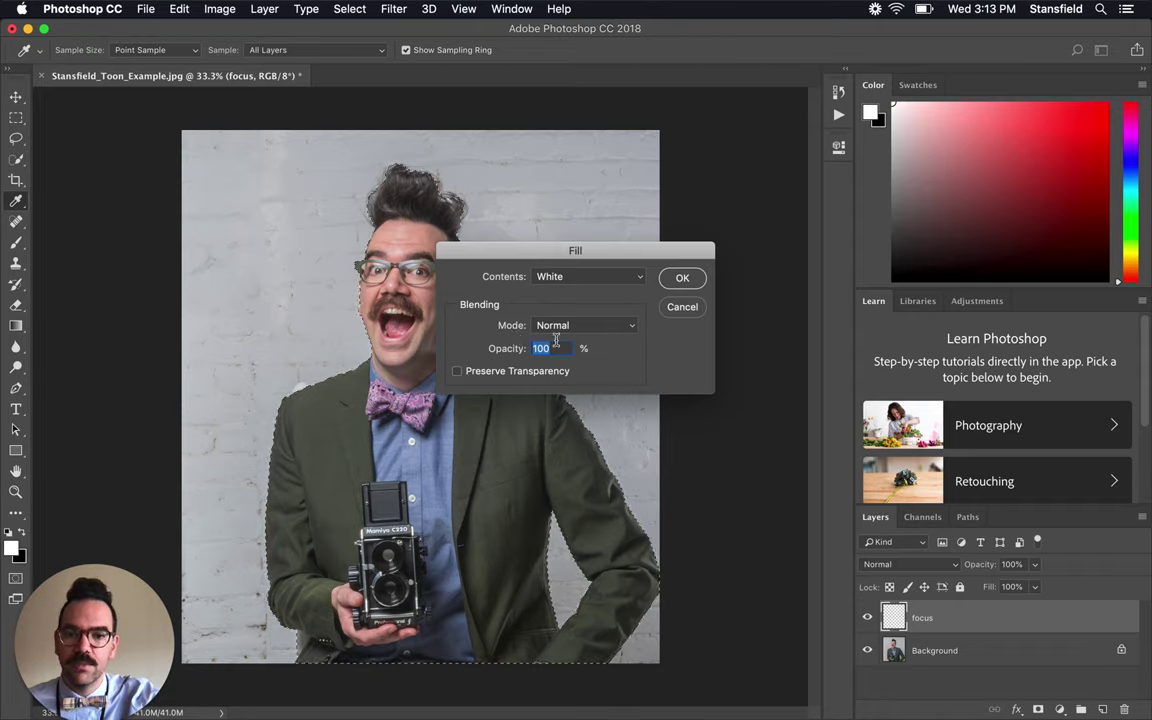
left_click(682, 278)
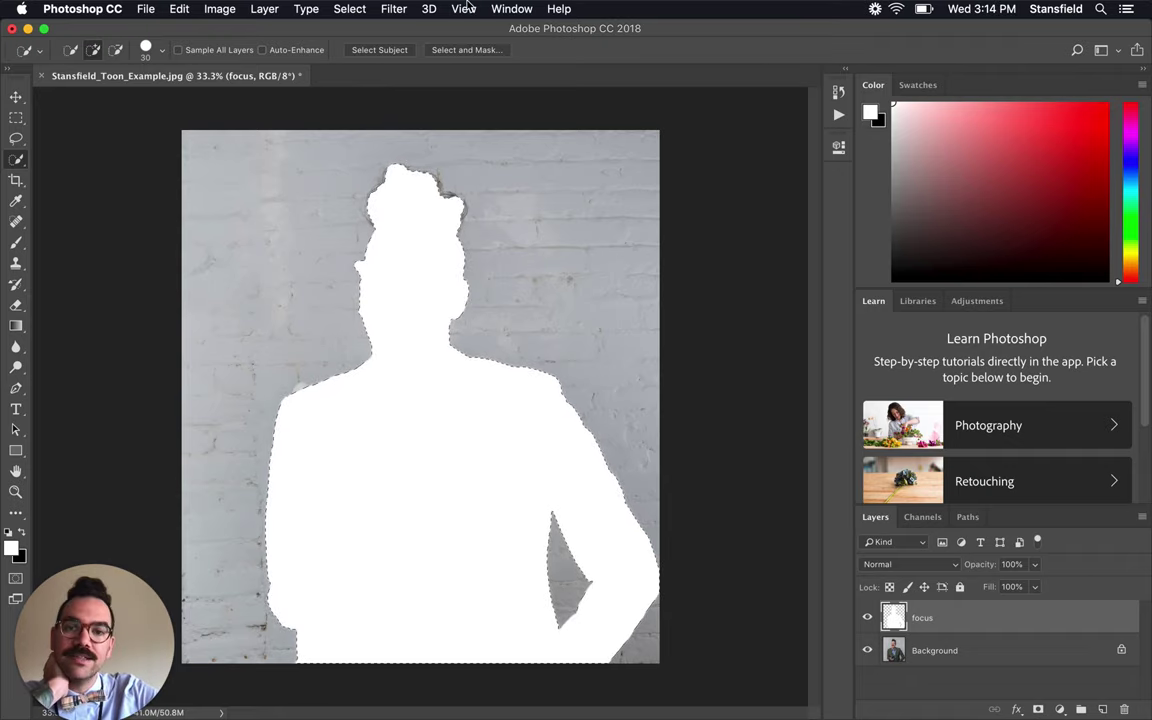
Deselect, then toggle Background and focus visibility to check the white silhouette, leaving both shown.
left_click(360, 12)
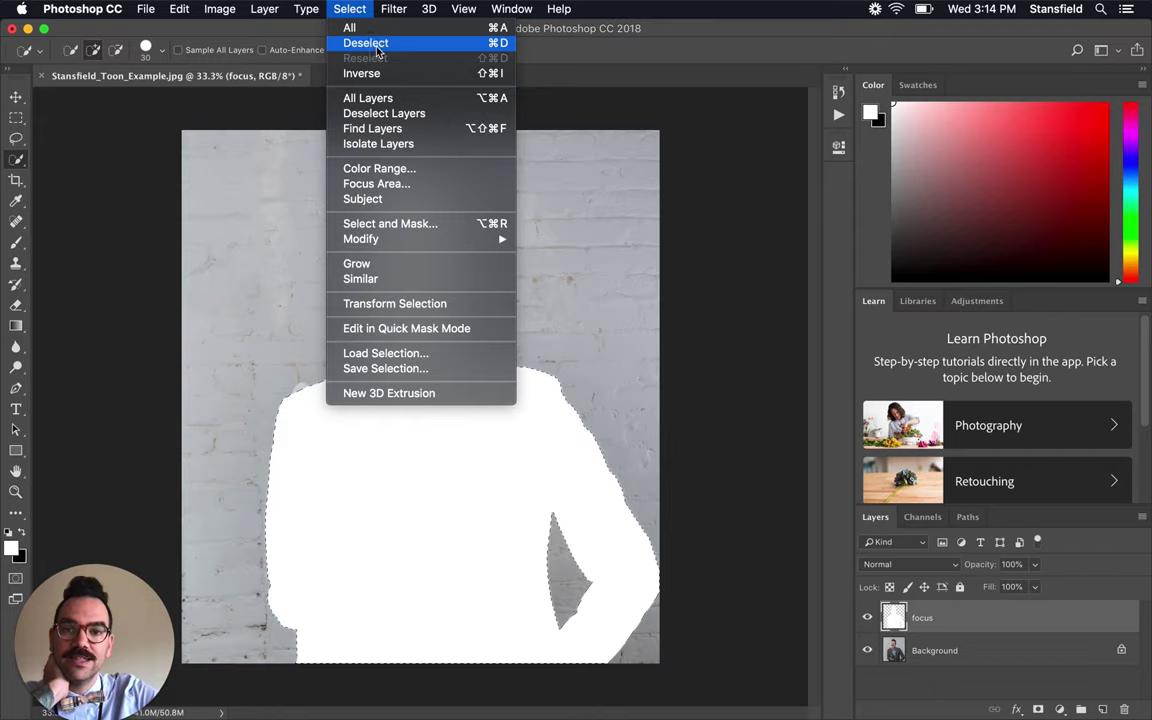
left_click(475, 143)
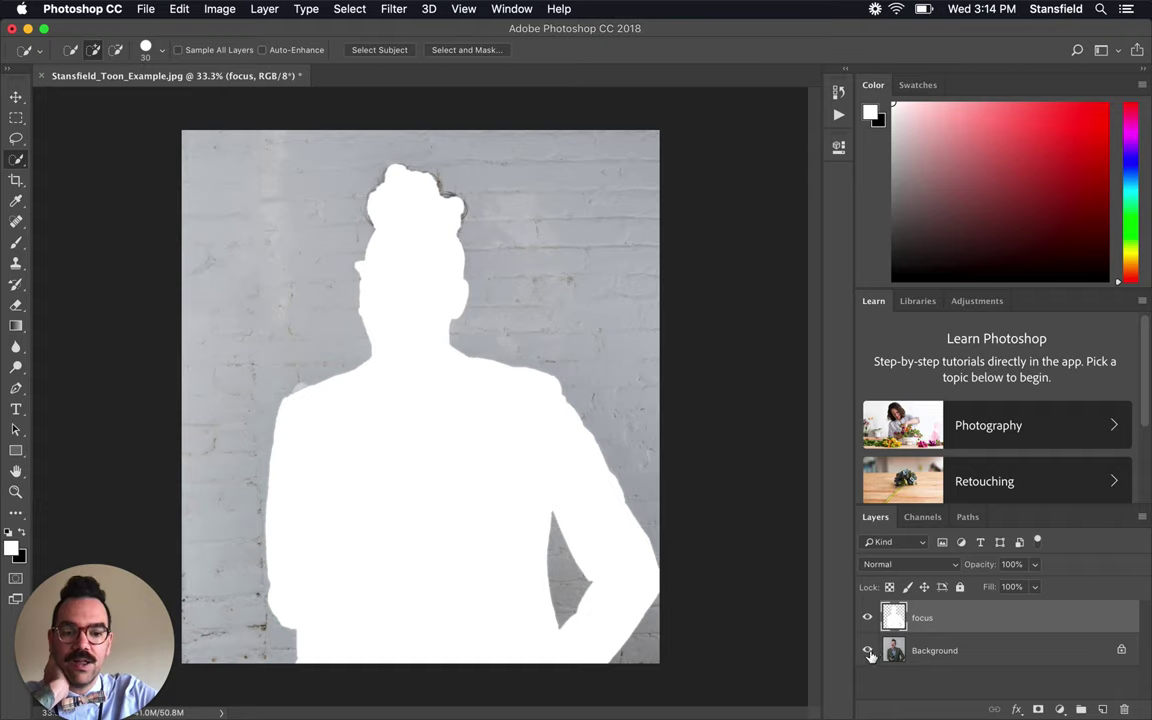
left_click(867, 650)
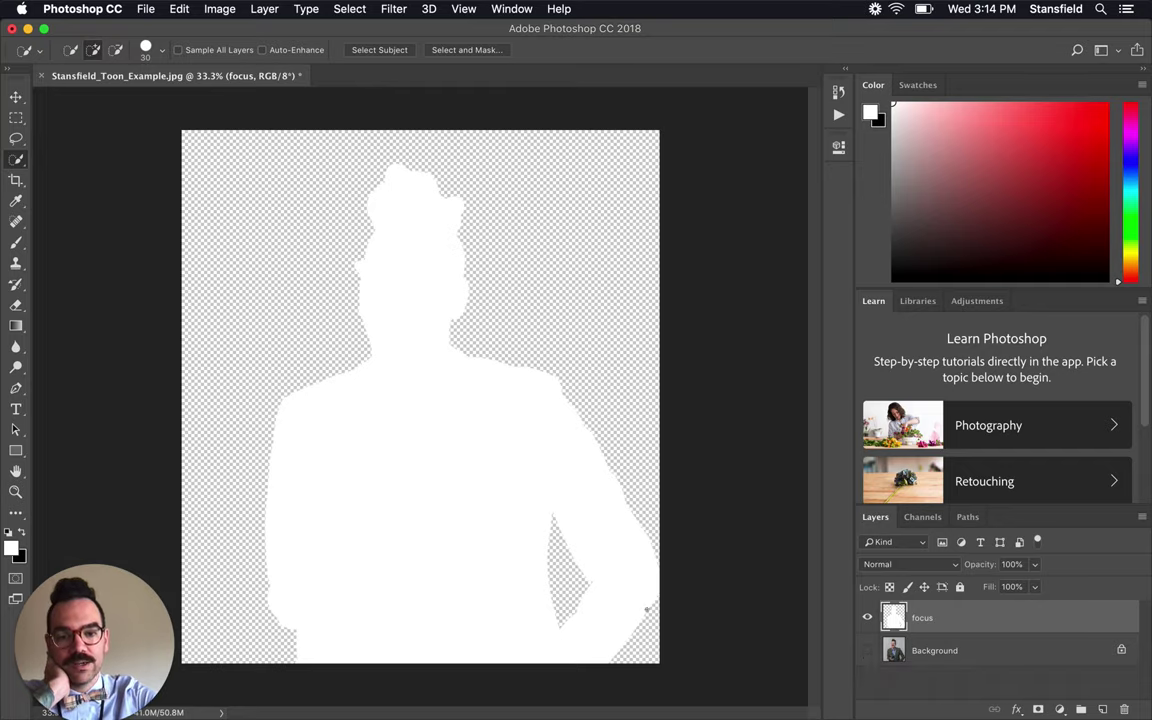
left_click(867, 650)
left_click(870, 619)
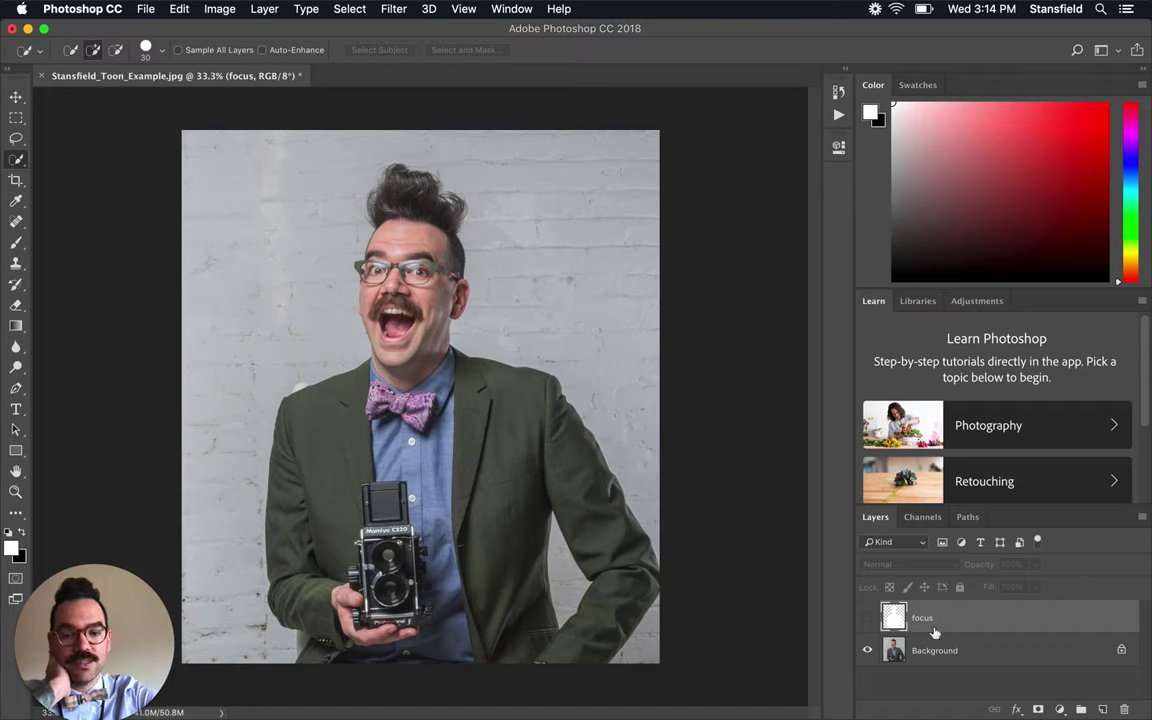
left_click(867, 617)
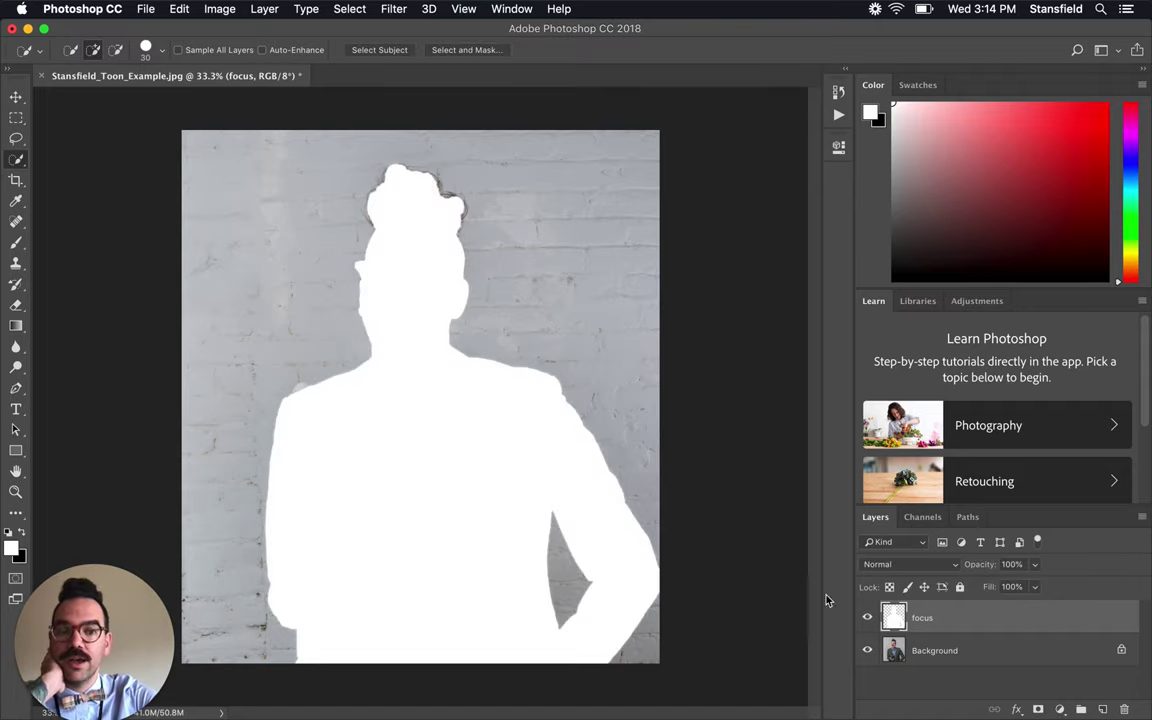
Play the TOON ARTIST action from the Toon Artist set in the Actions panel.
left_click(838, 114)
left_click(757, 140)
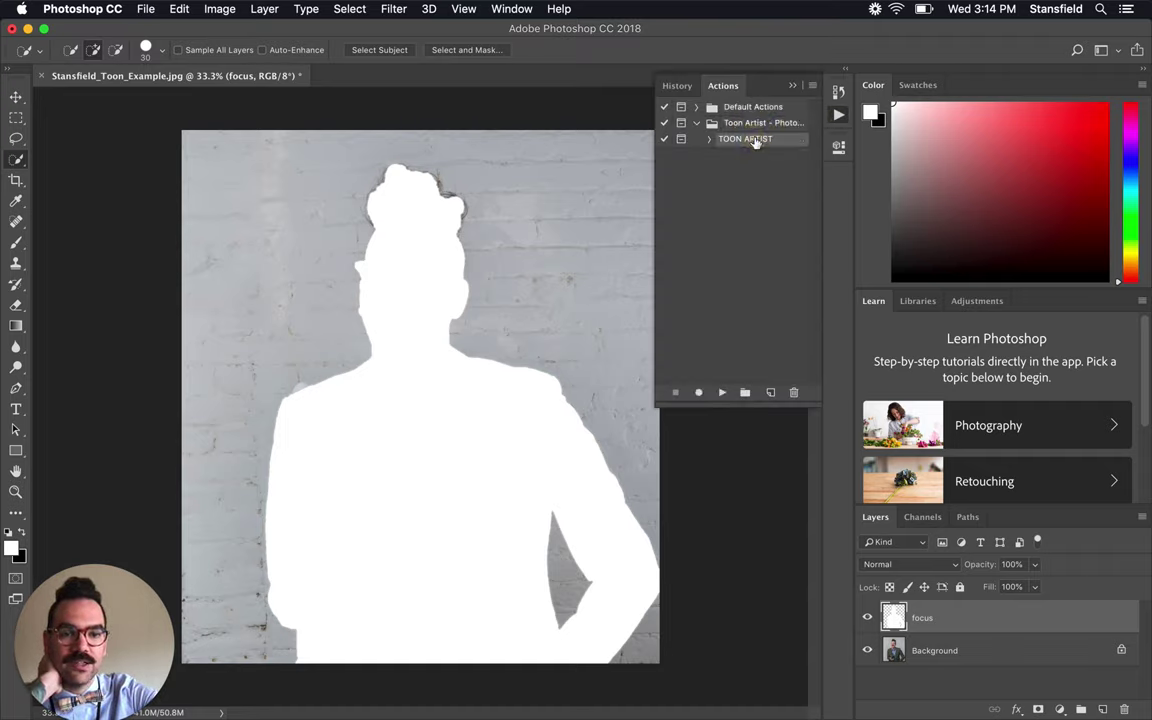
left_click(723, 394)
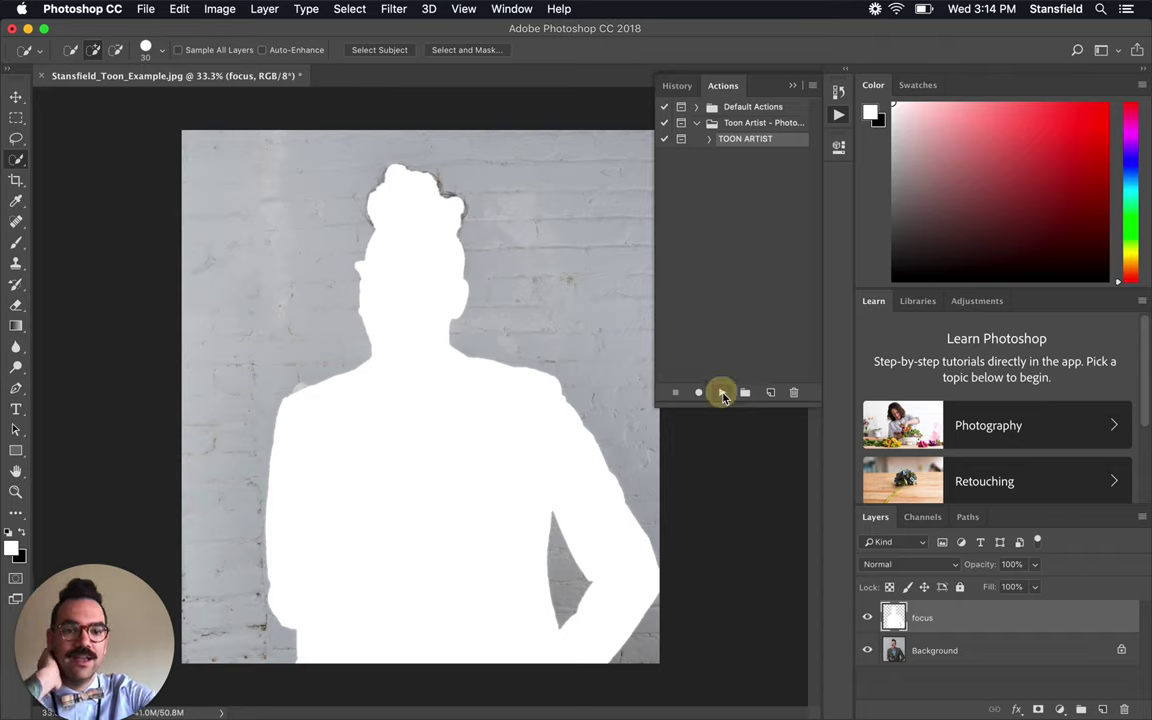